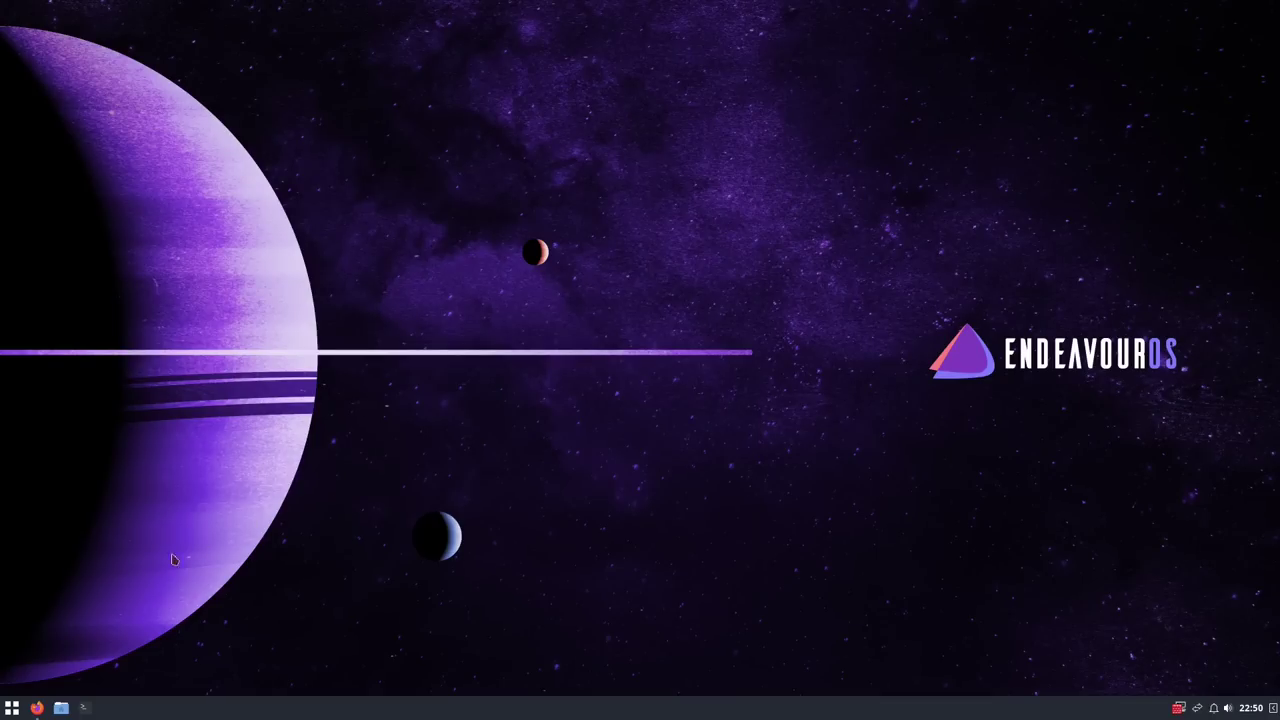
# Open and close the application menu several times
pyautogui.click(12, 708)
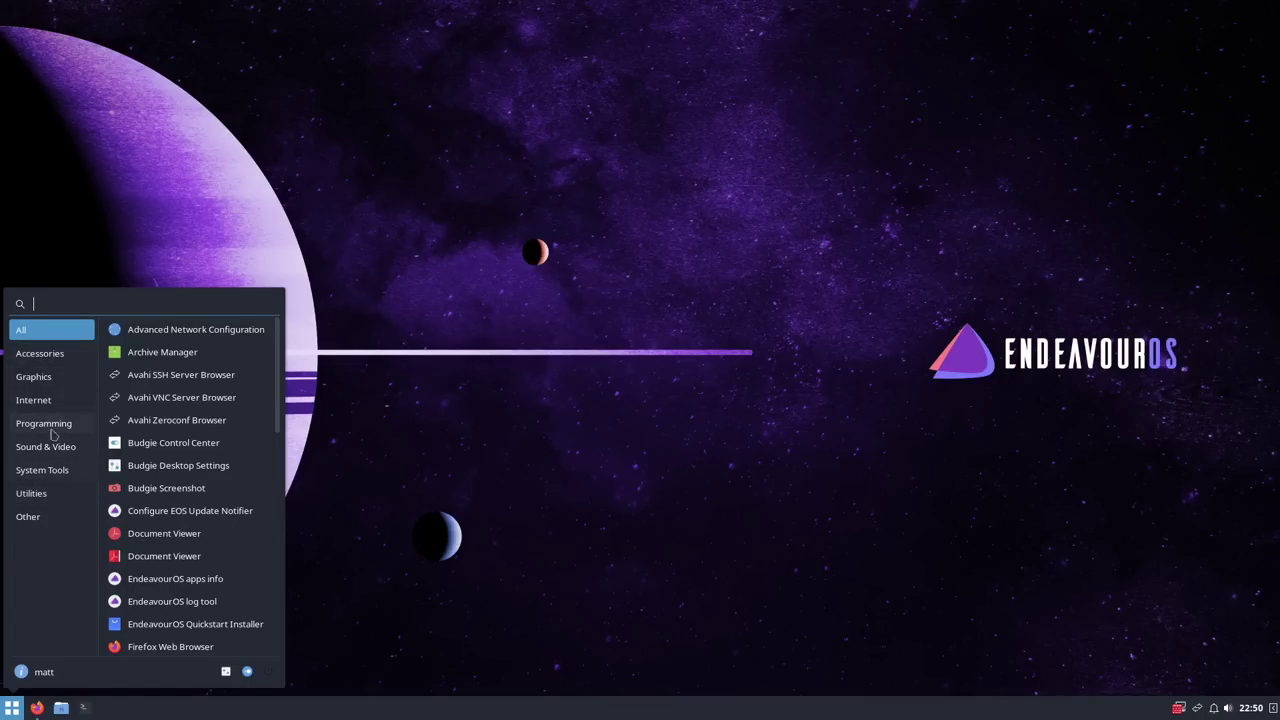
pyautogui.click(9, 707)
pyautogui.click(9, 707)
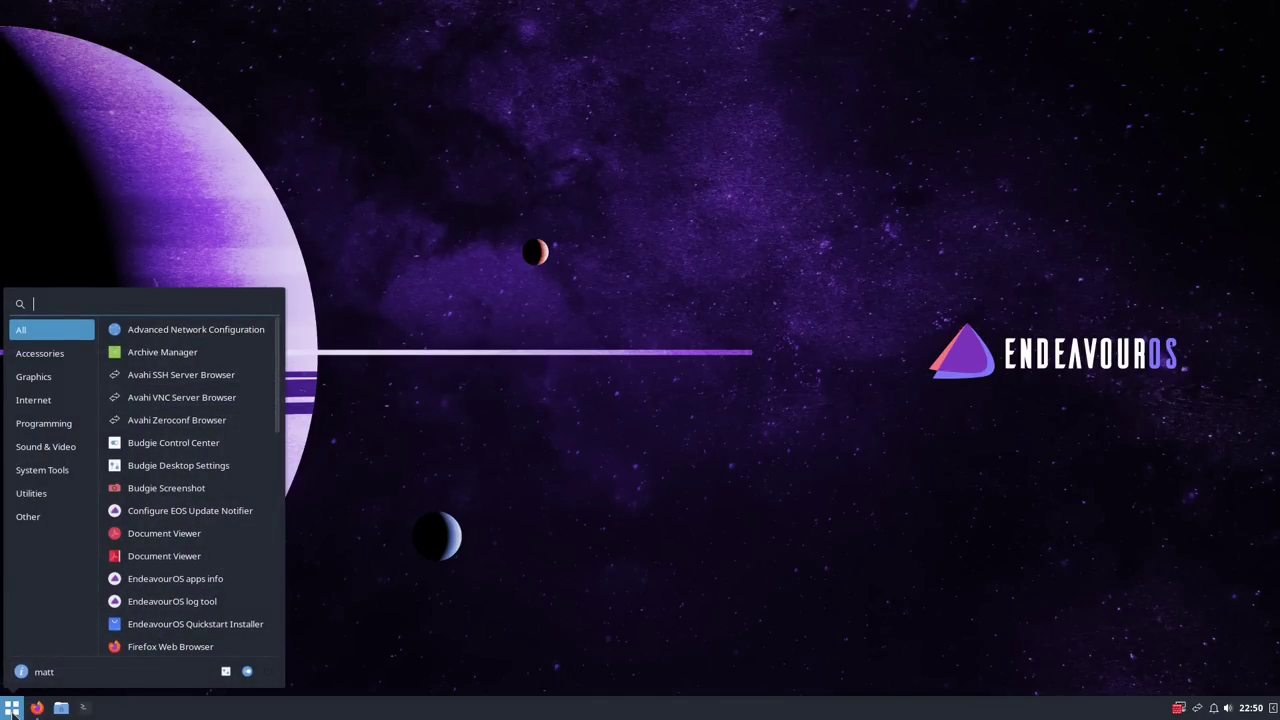
pyautogui.click(12, 708)
pyautogui.click(12, 708)
pyautogui.click(12, 708)
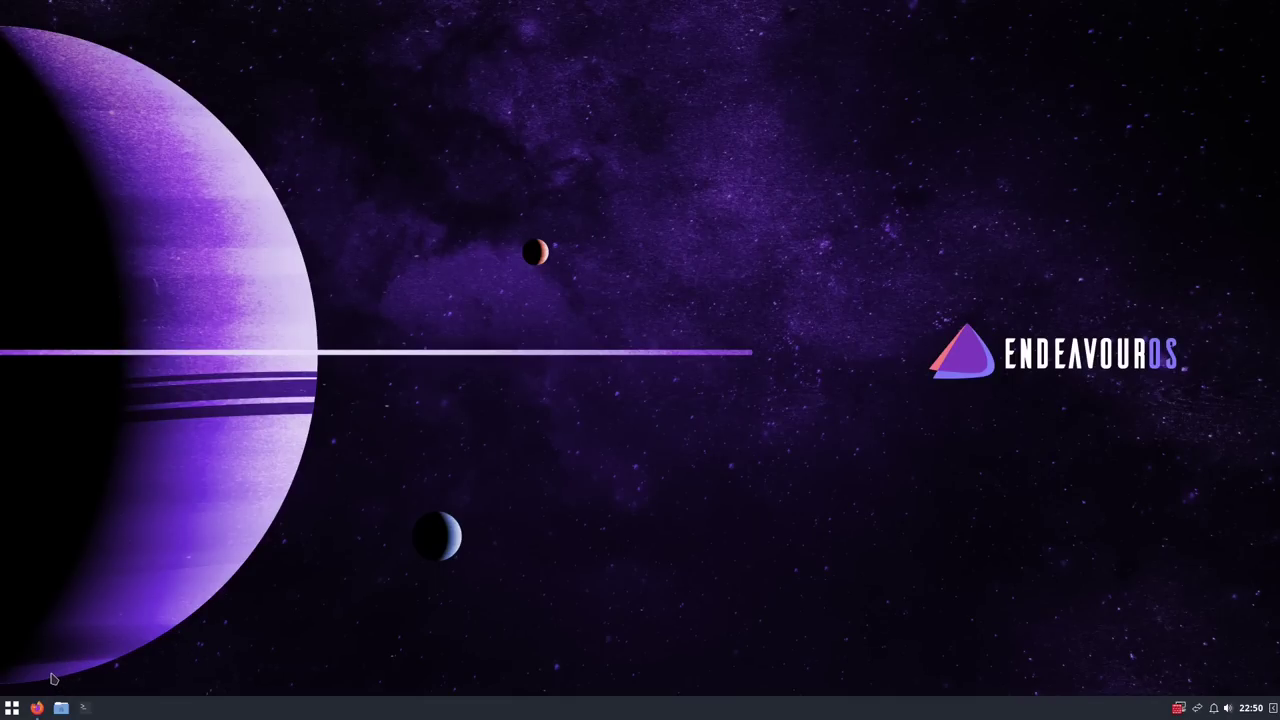
pyautogui.click(11, 708)
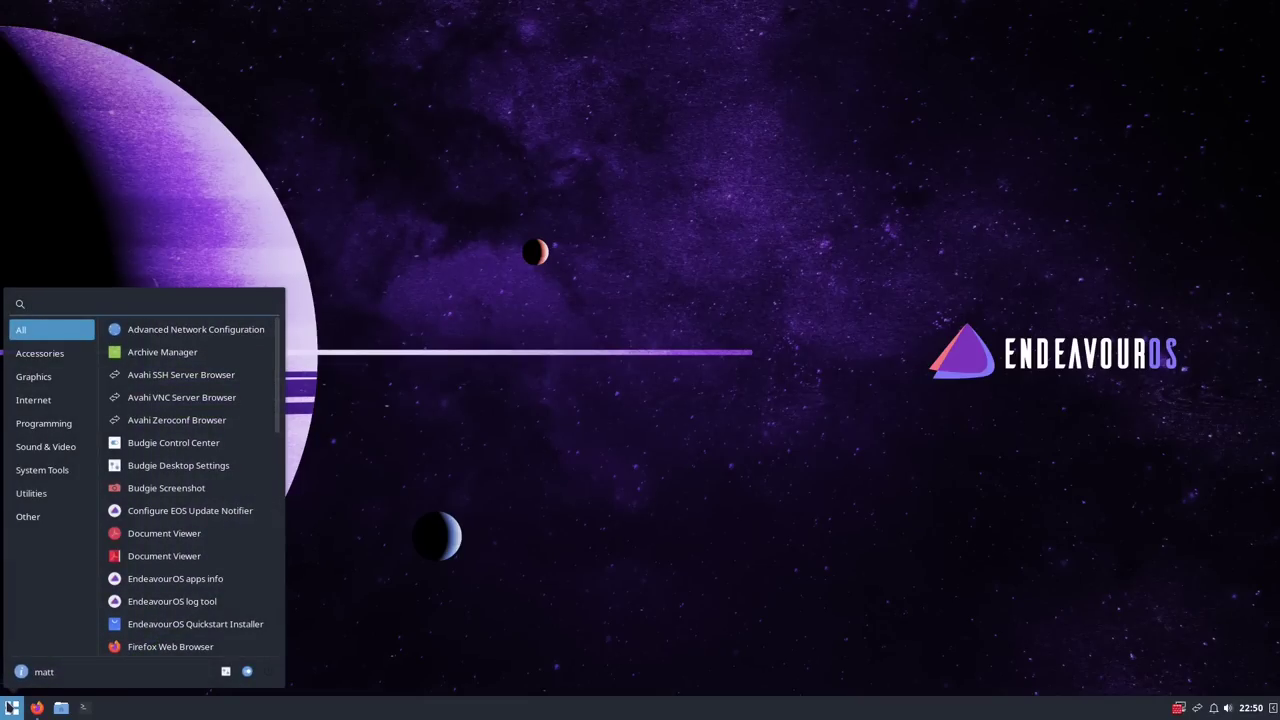
pyautogui.click(11, 708)
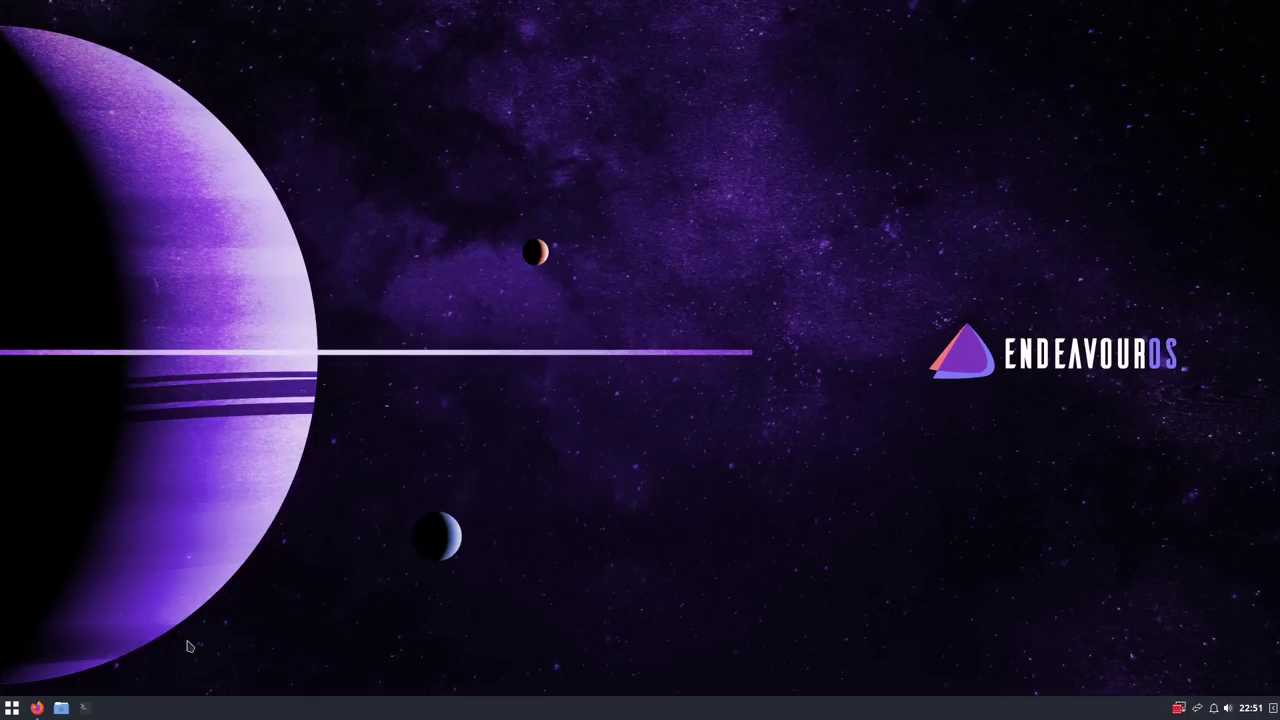
pyautogui.click(11, 708)
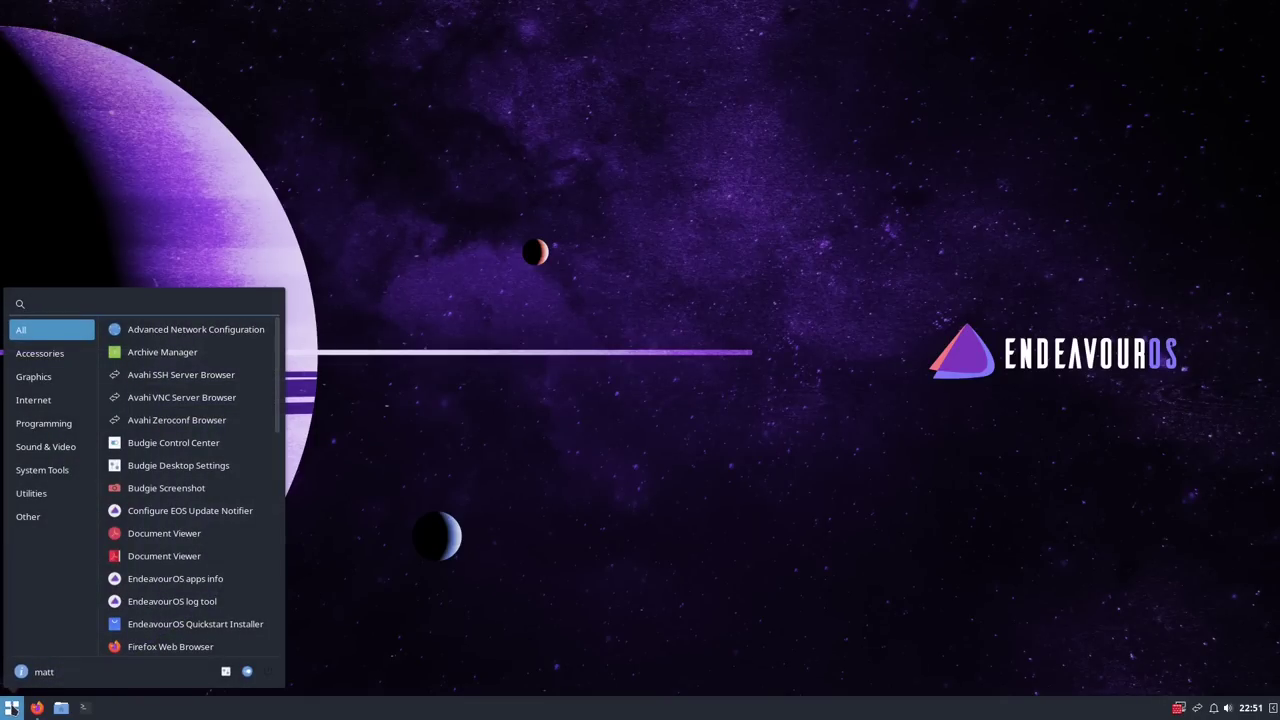
pyautogui.click(11, 708)
pyautogui.click(11, 708)
pyautogui.click(11, 708)
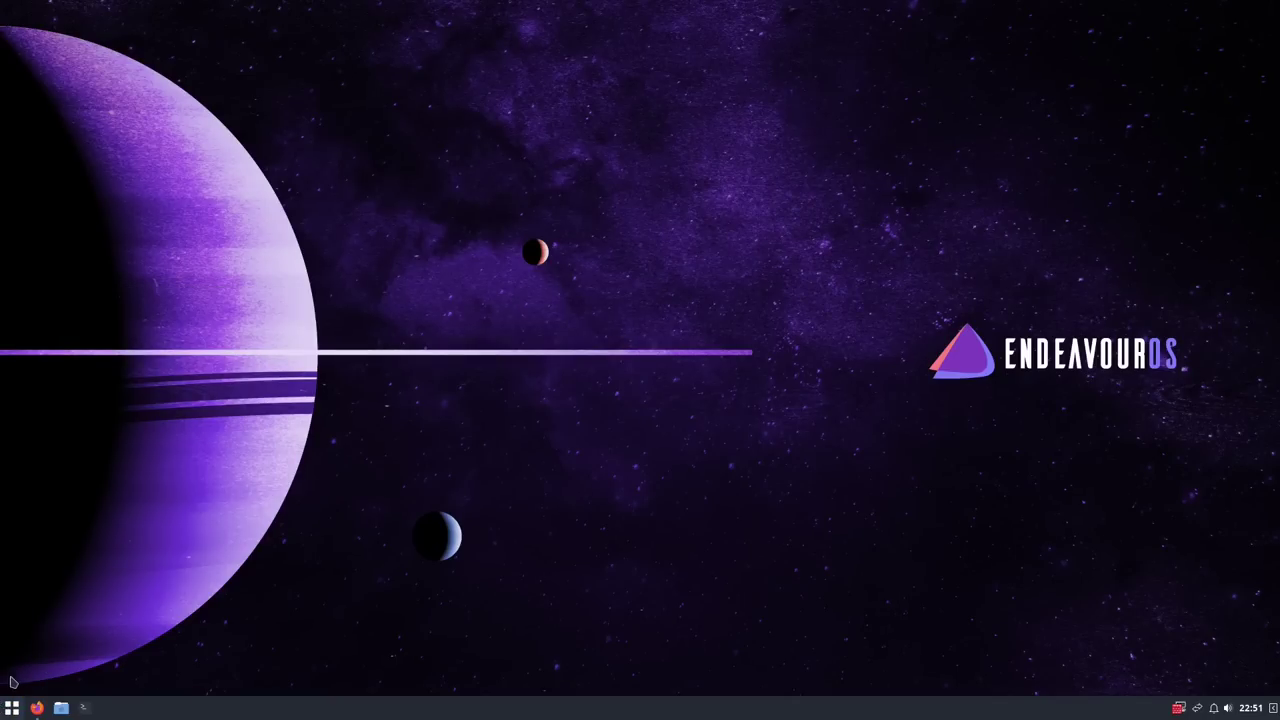
pyautogui.click(11, 708)
pyautogui.click(11, 708)
# Look through the Raven side panel's widgets and its notifications view, then close it
pyautogui.click(1273, 708)
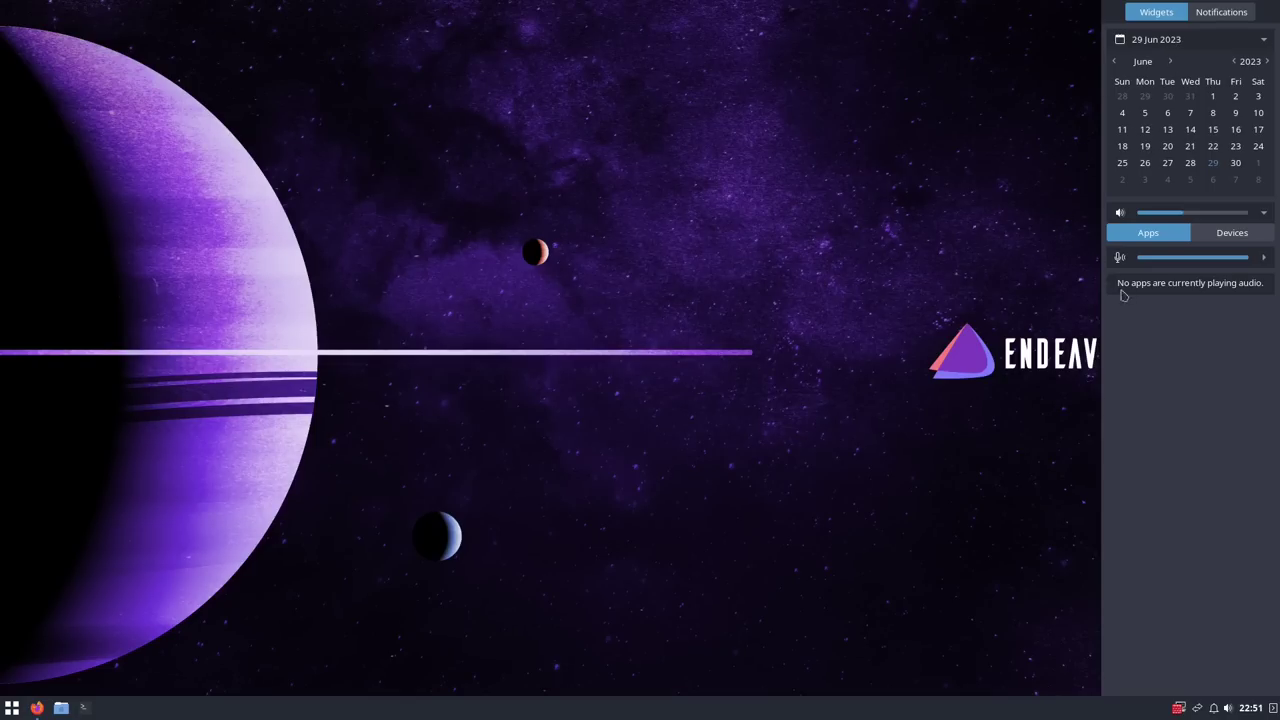
pyautogui.click(1215, 15)
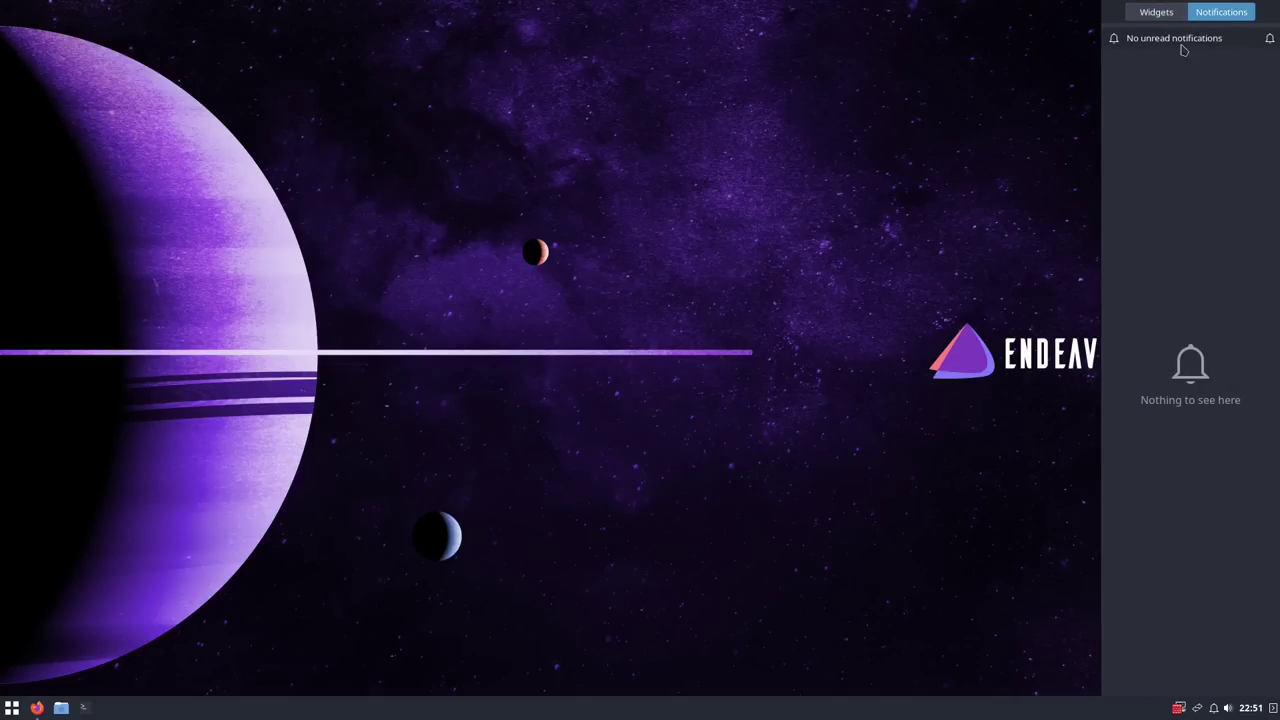
pyautogui.click(1032, 275)
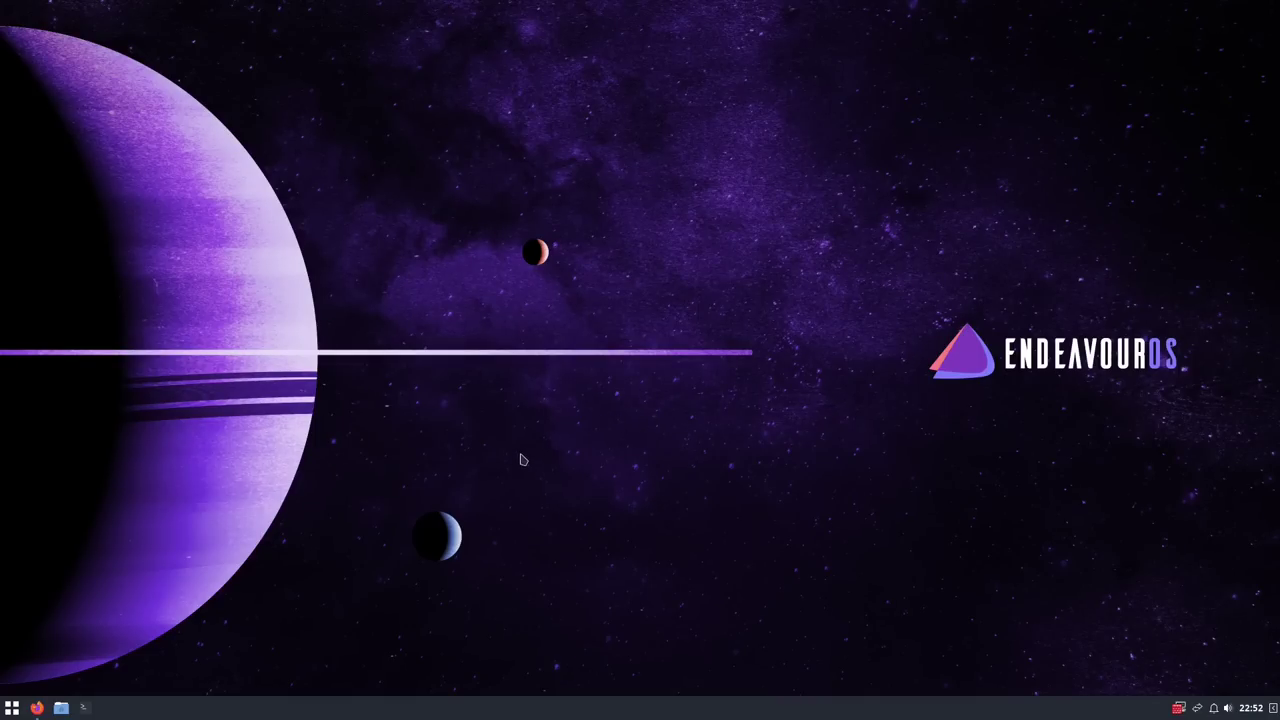
pyautogui.click(1273, 707)
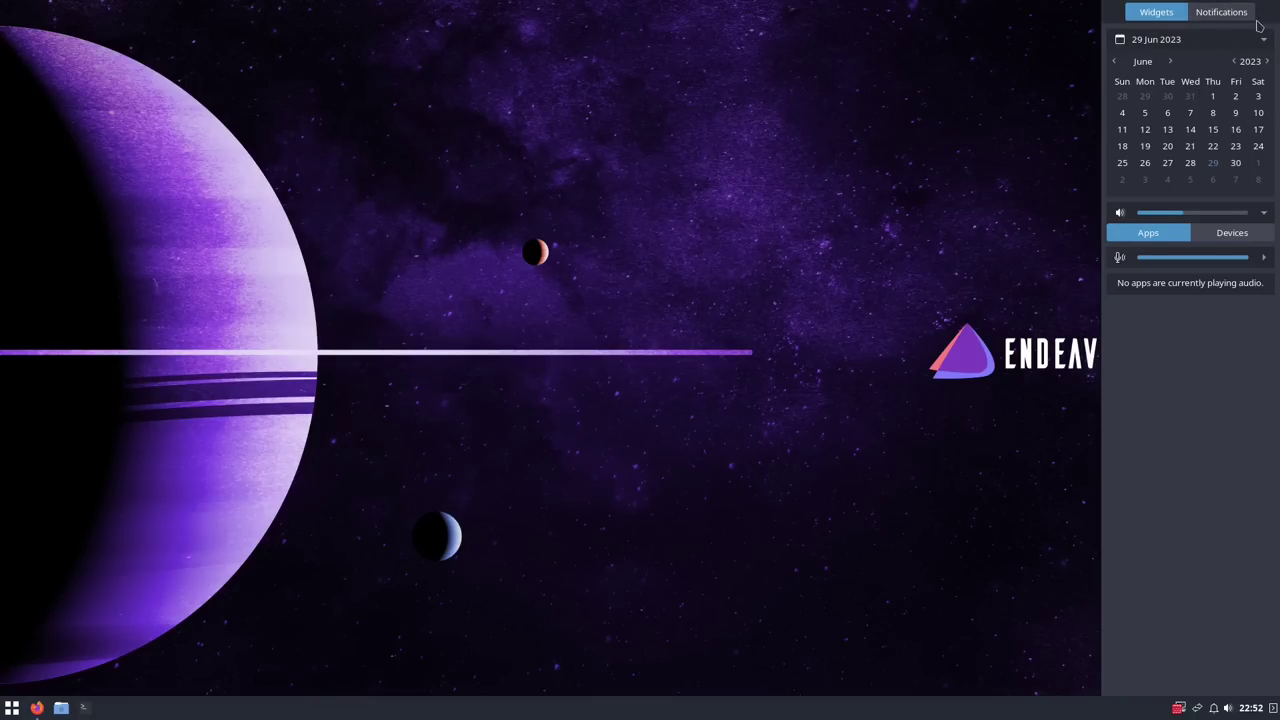
pyautogui.click(1224, 18)
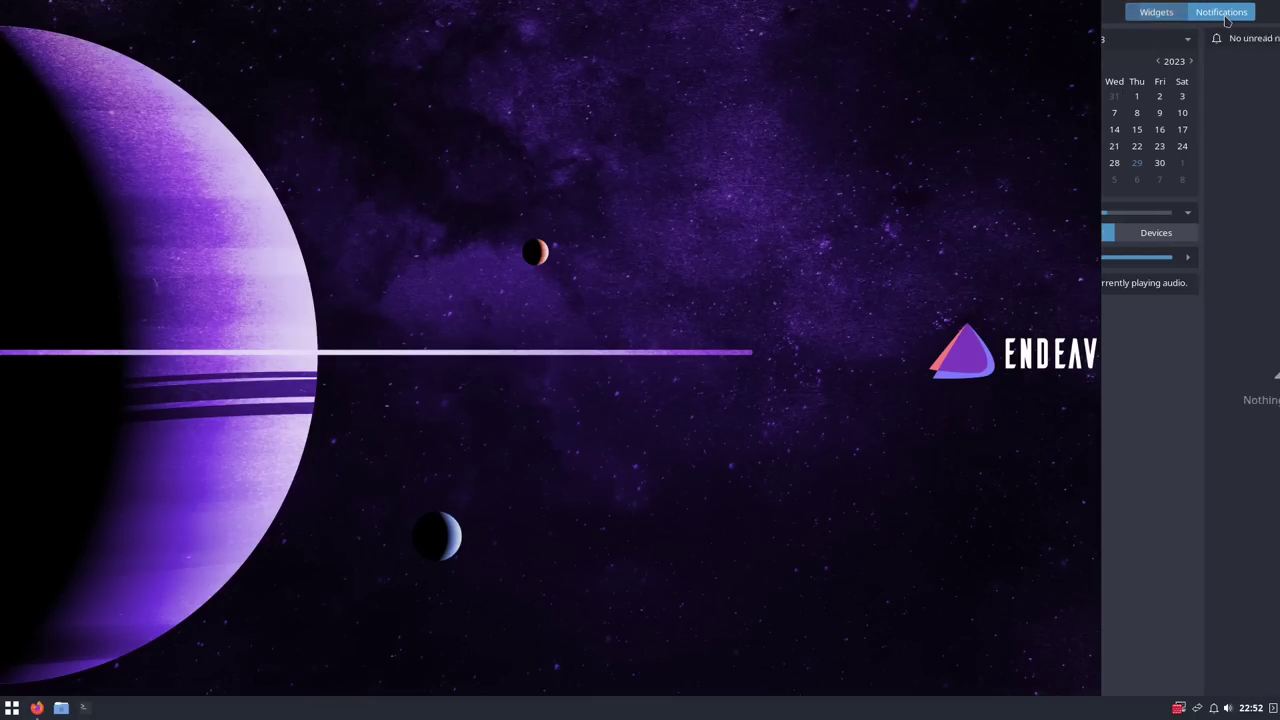
pyautogui.click(697, 307)
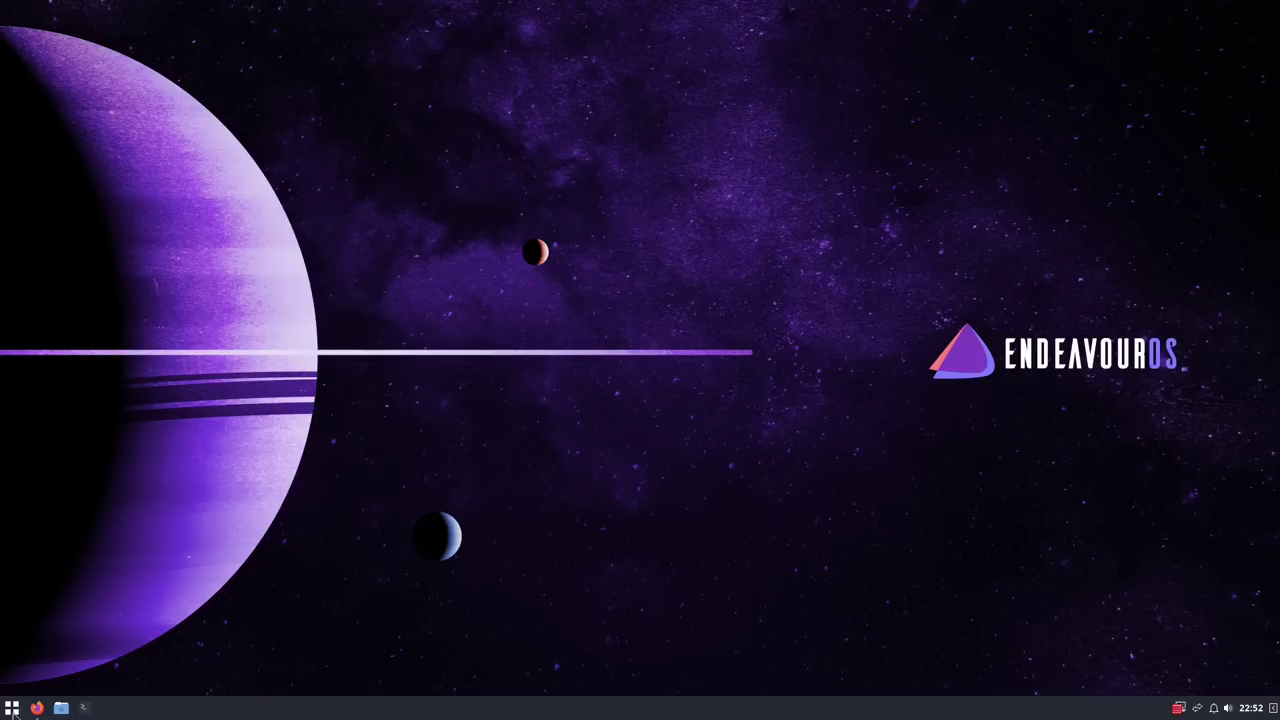
# Launch Budgie Desktop Settings by searching 'settings', turn on Dark theme, and show the Desktop page
pyautogui.click(12, 708)
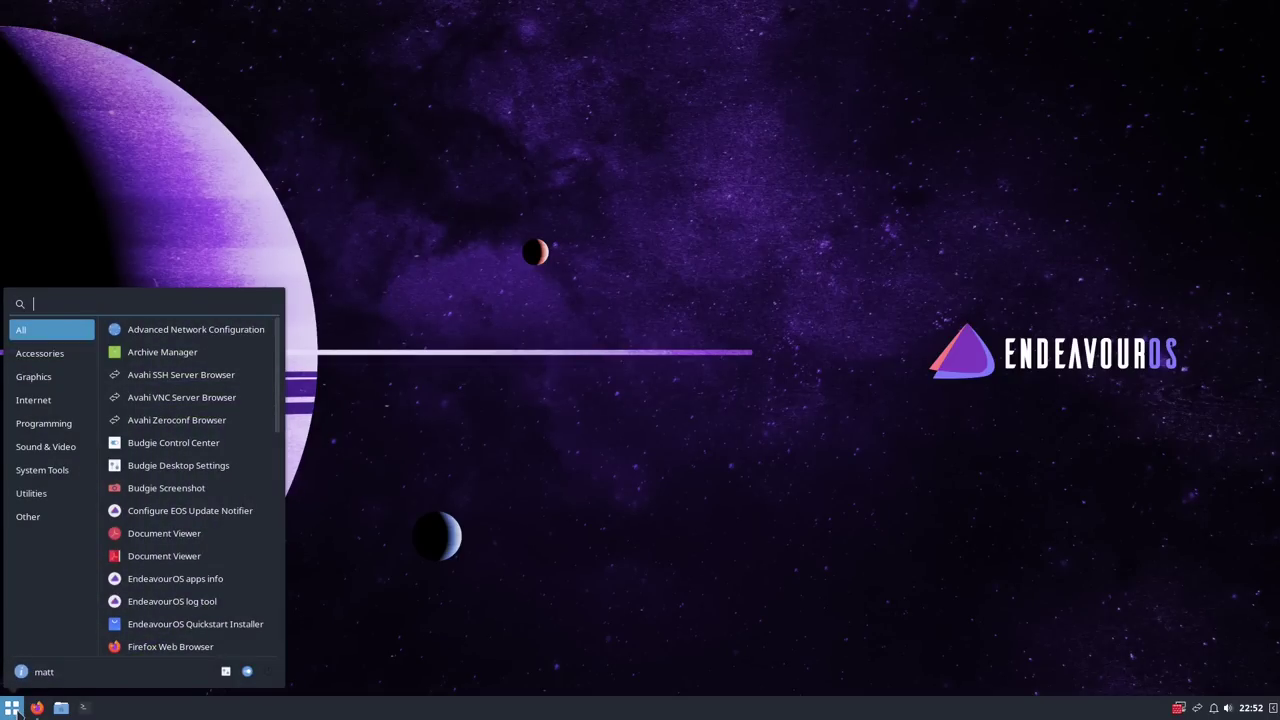
pyautogui.write('settings')
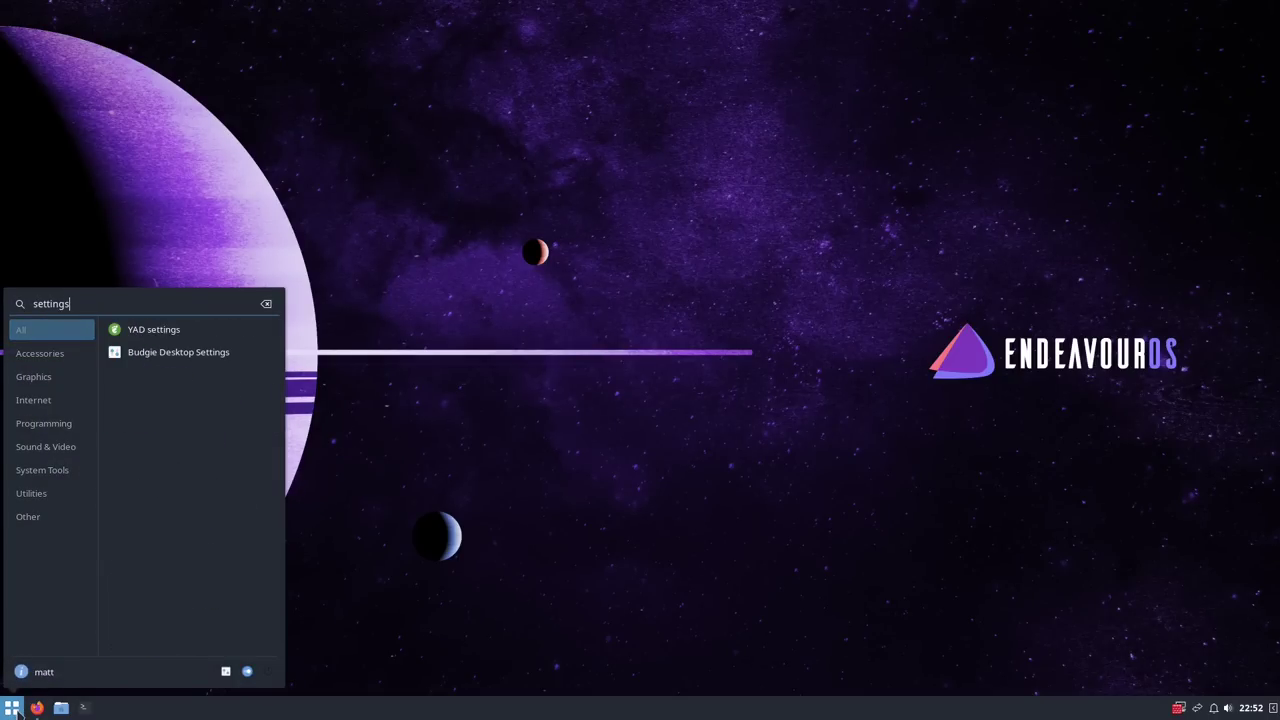
pyautogui.click(201, 361)
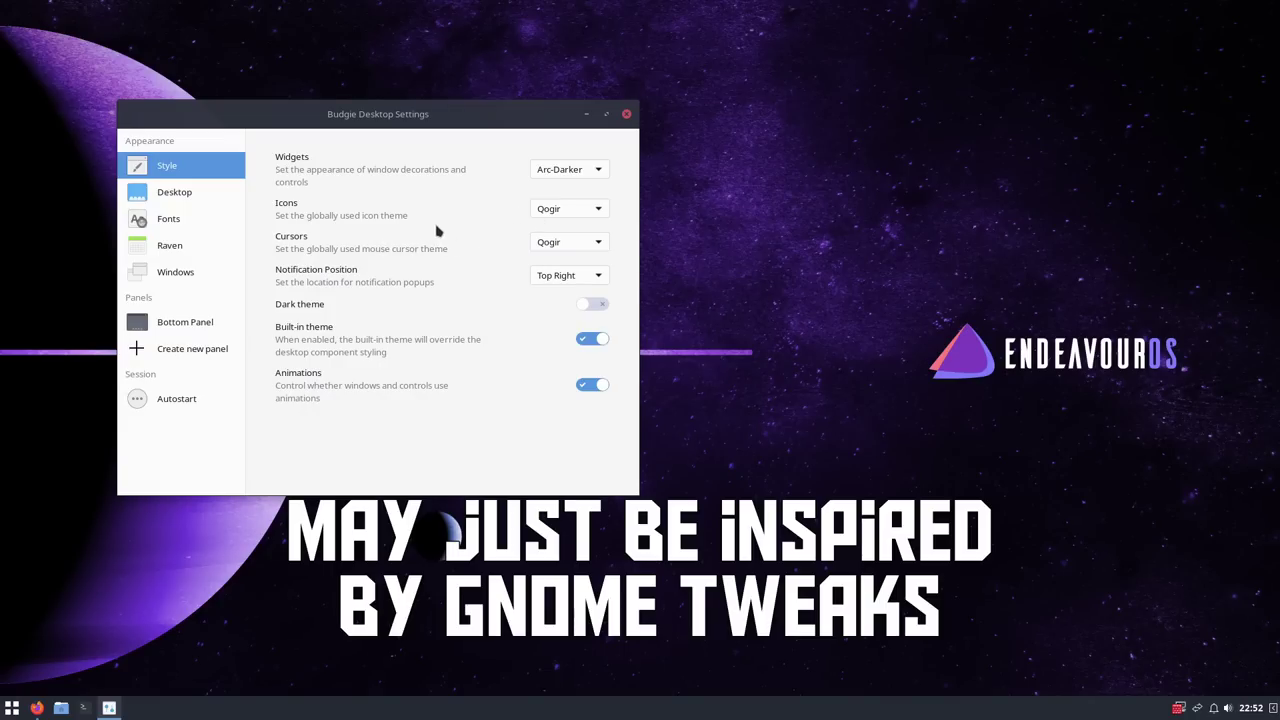
pyautogui.click(591, 311)
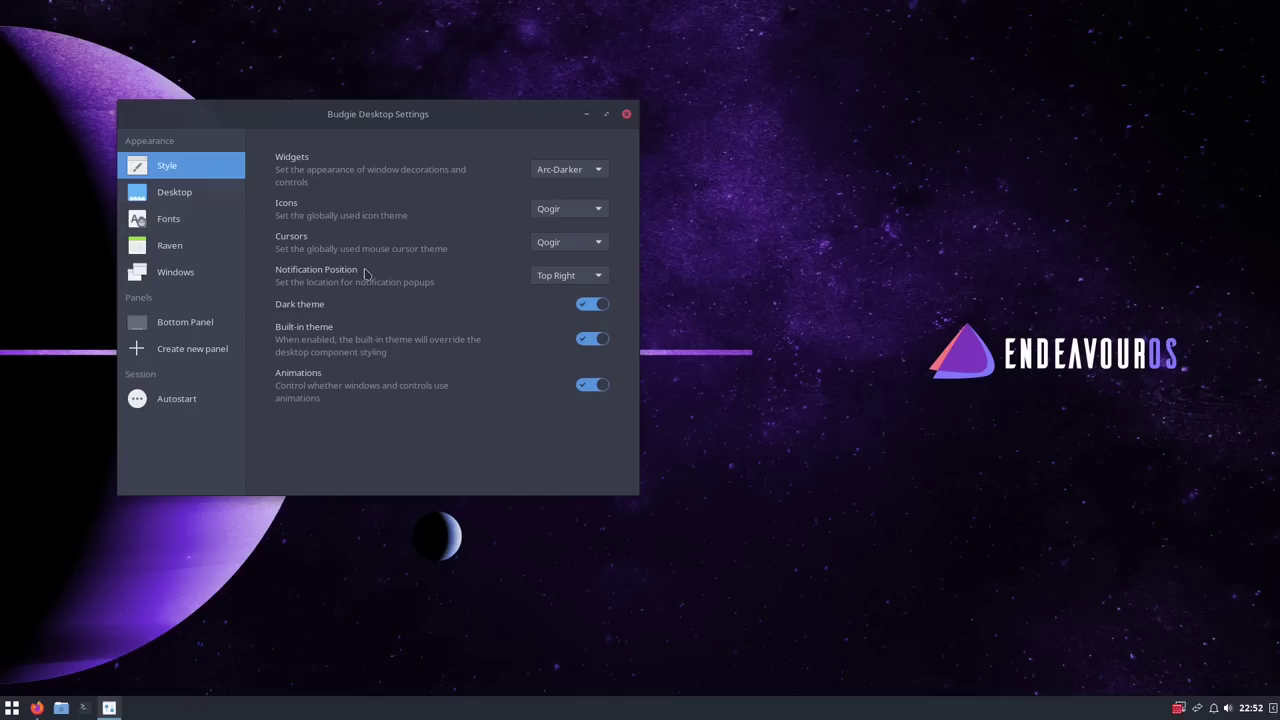
pyautogui.click(190, 200)
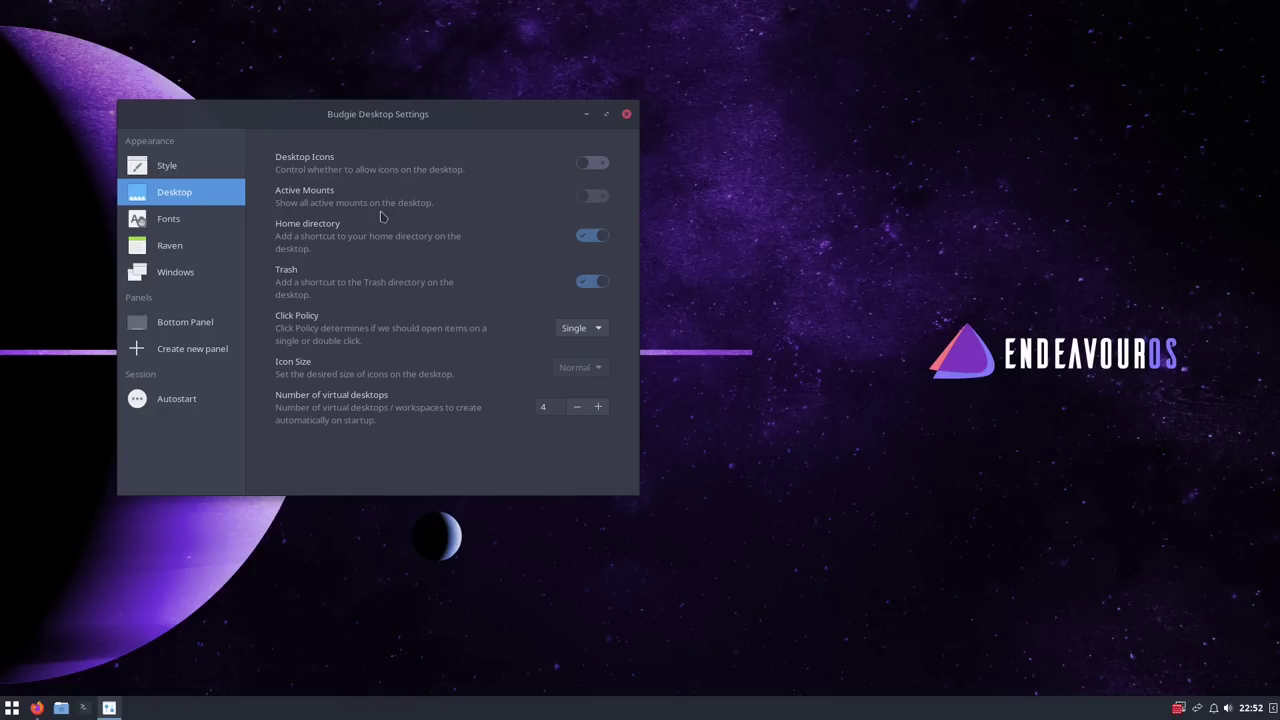
# Drag the Budgie Desktop Settings window right, then settle it nearer the screen centre
pyautogui.moveTo(436, 110); pyautogui.dragTo(725, 136)
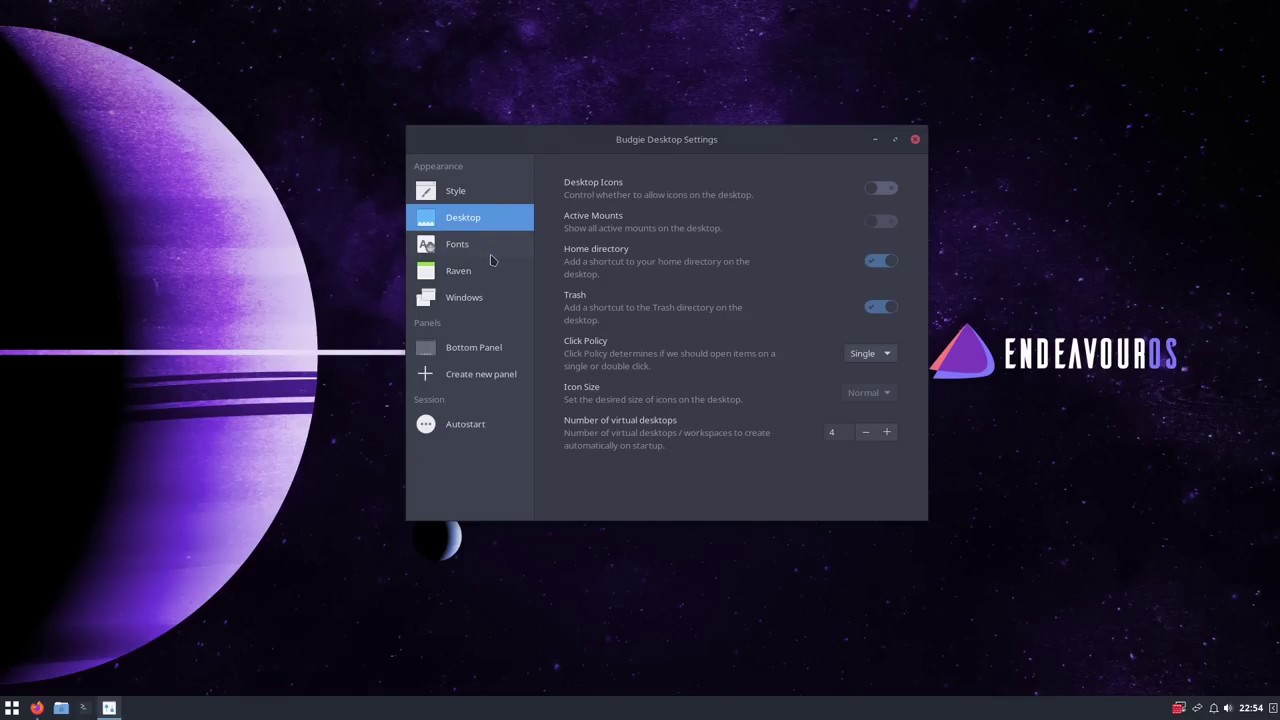
pyautogui.moveTo(606, 139); pyautogui.dragTo(577, 125)
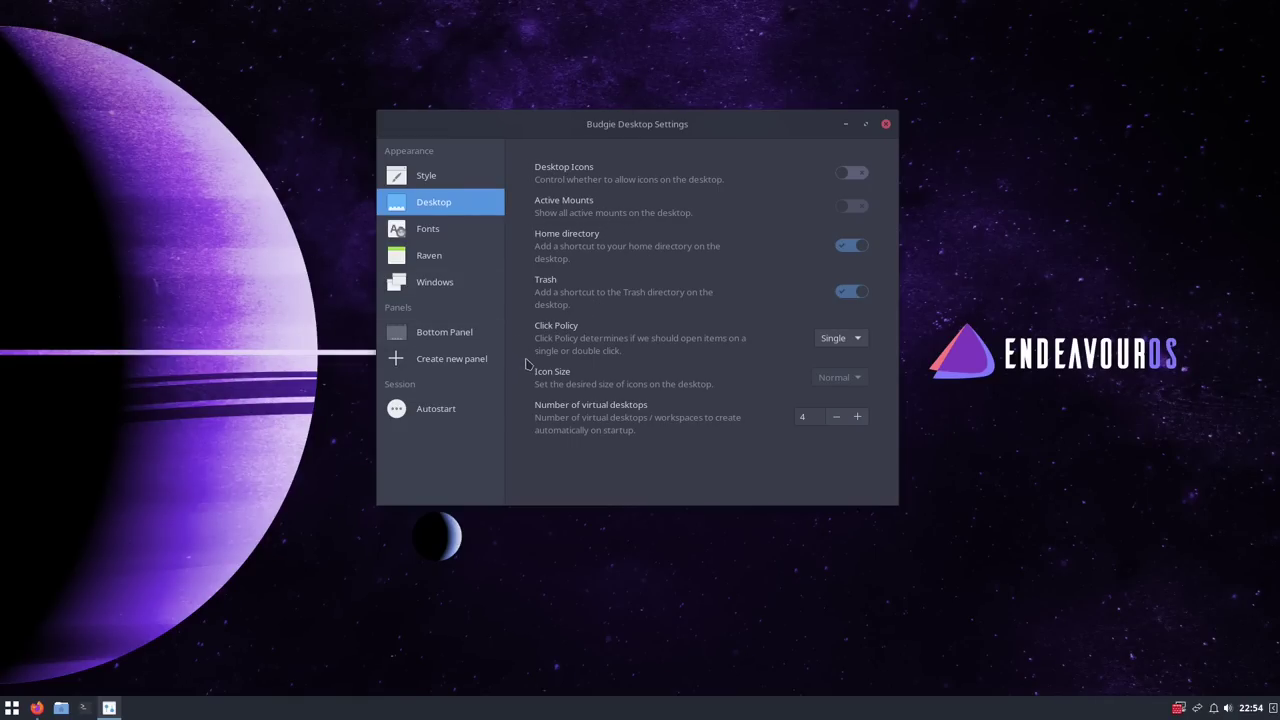
pyautogui.click(442, 268)
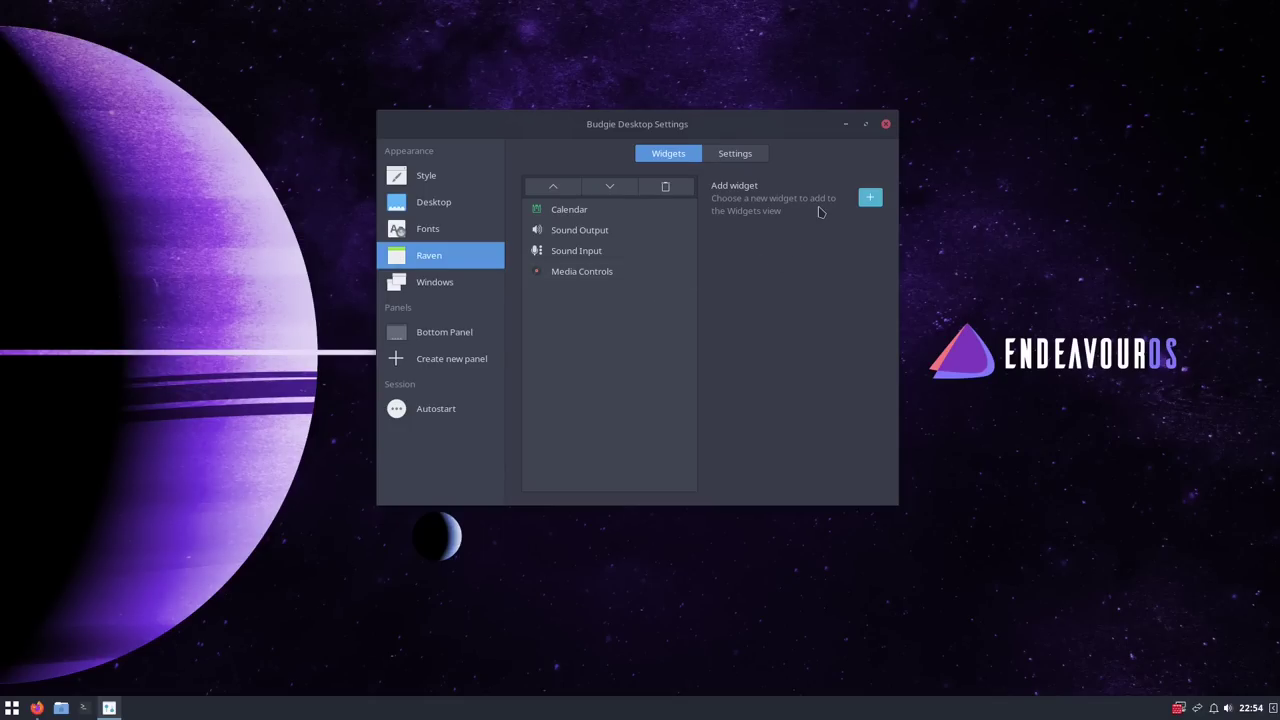
pyautogui.click(869, 197)
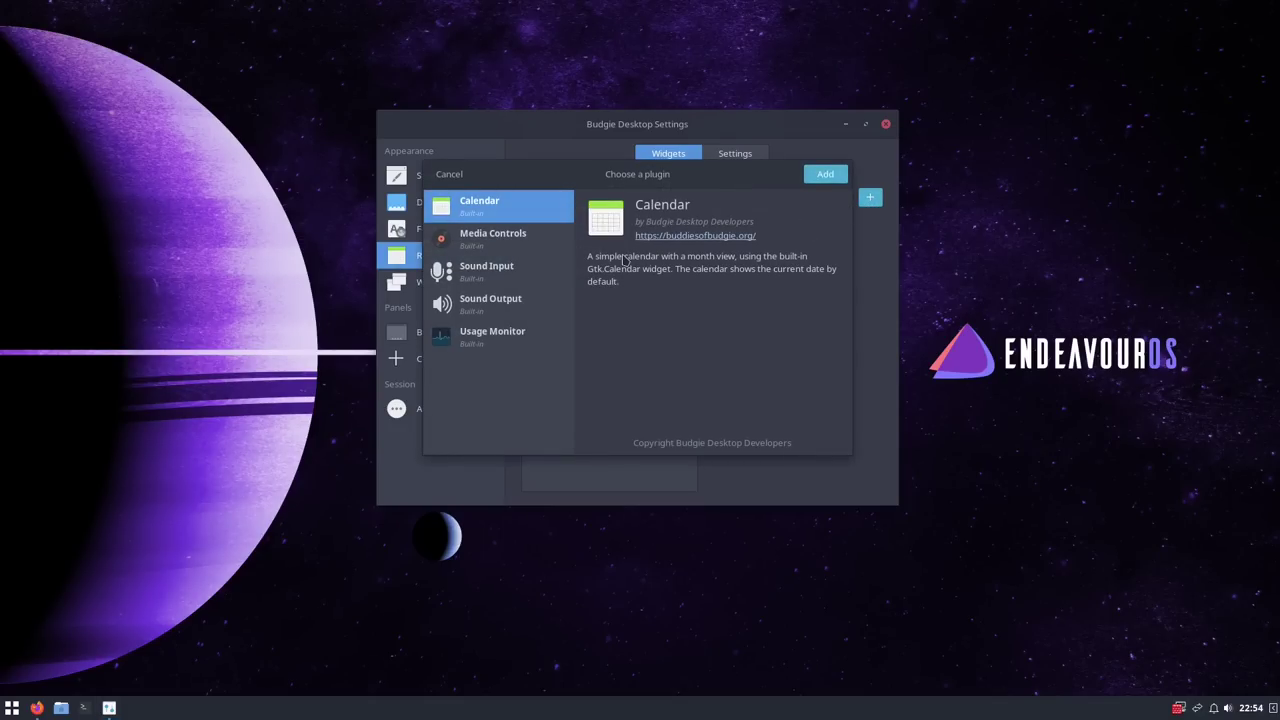
pyautogui.click(505, 336)
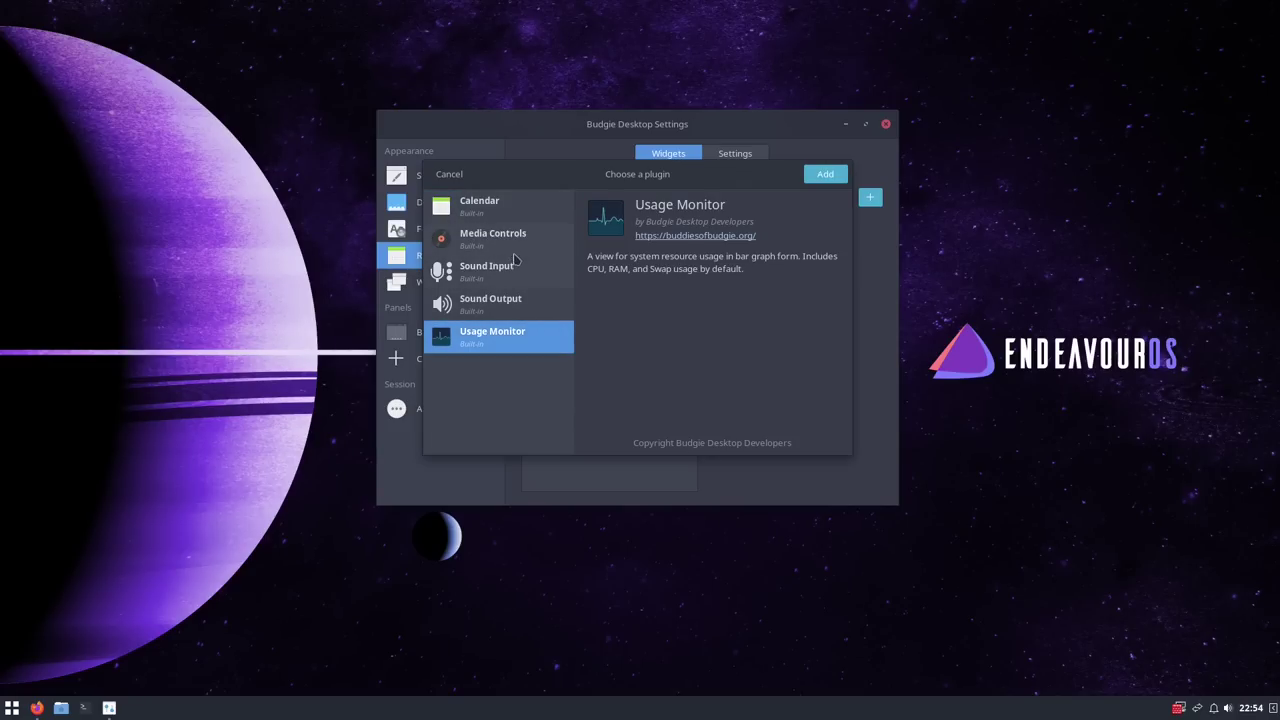
pyautogui.click(825, 175)
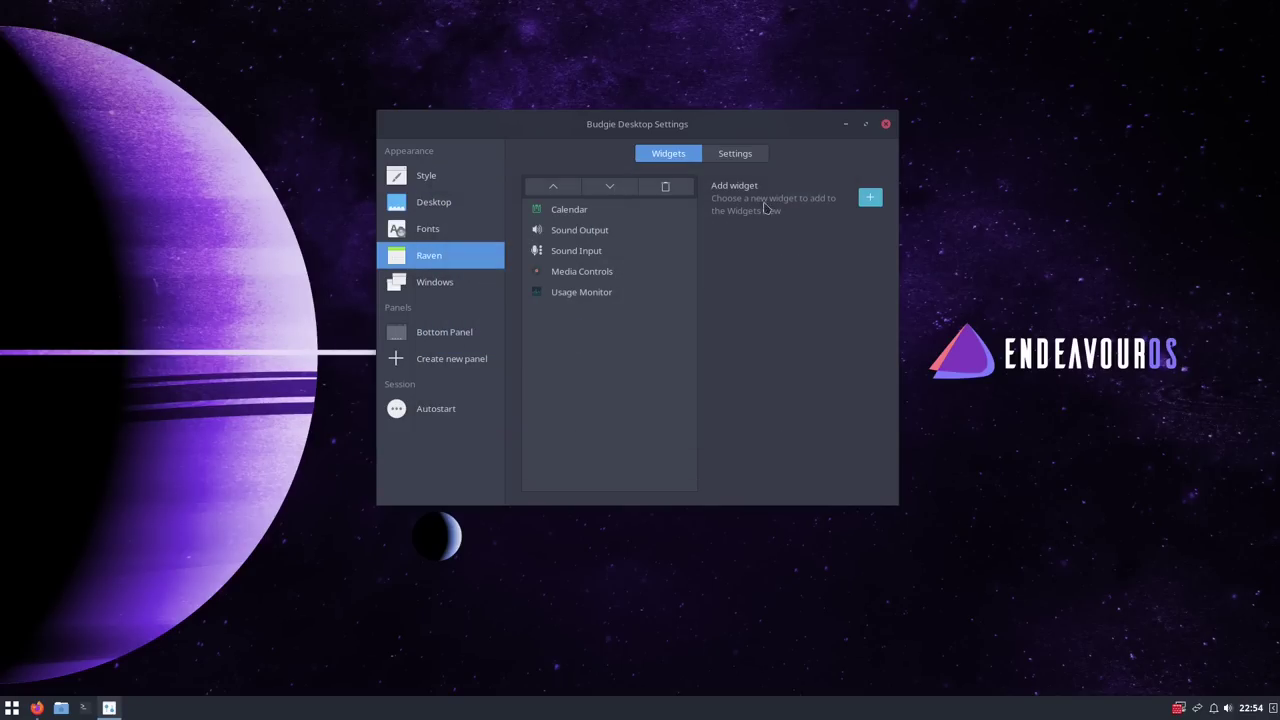
pyautogui.click(1270, 706)
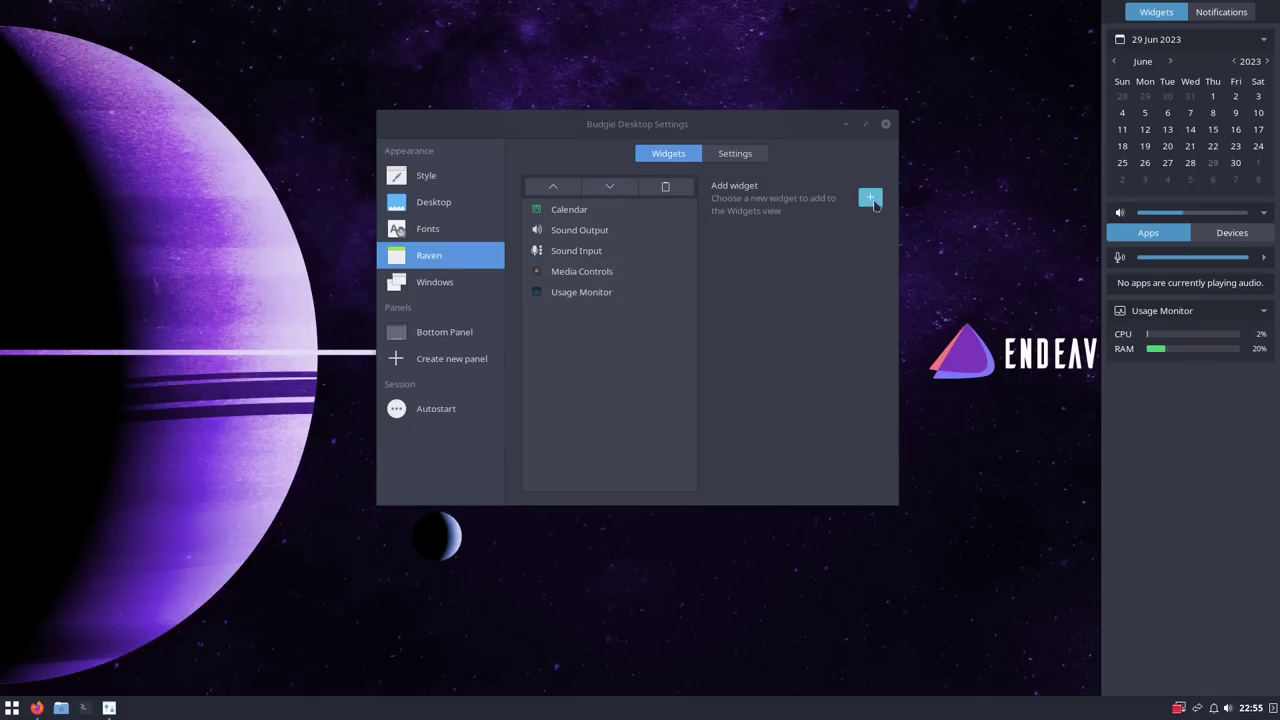
pyautogui.click(870, 198)
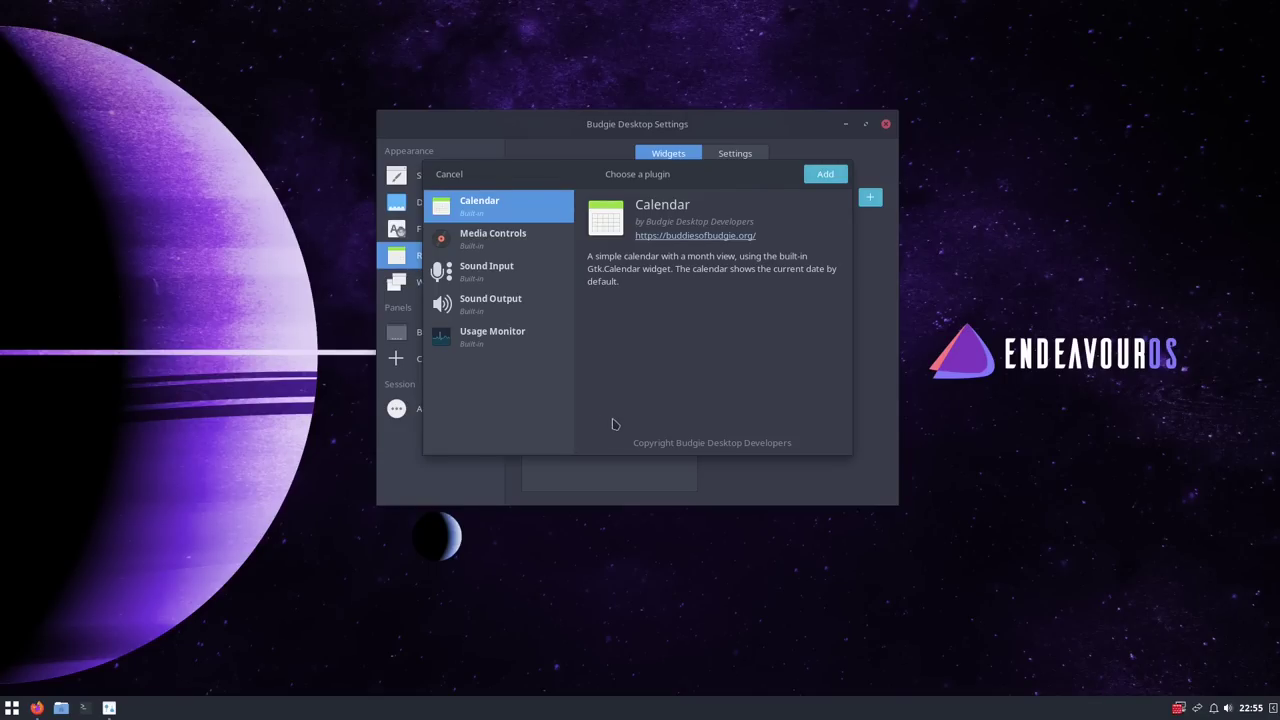
# Dismiss the widget chooser and set Raven's position to Right, then Left
pyautogui.click(449, 174)
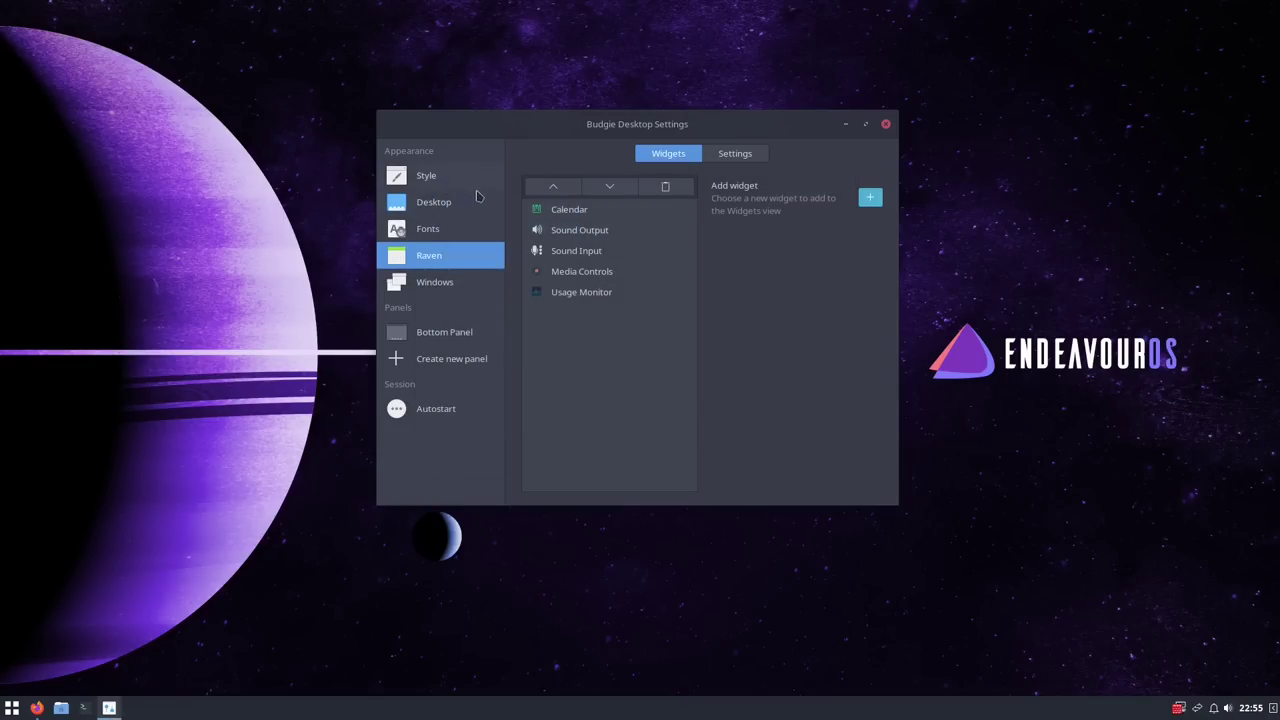
pyautogui.click(745, 153)
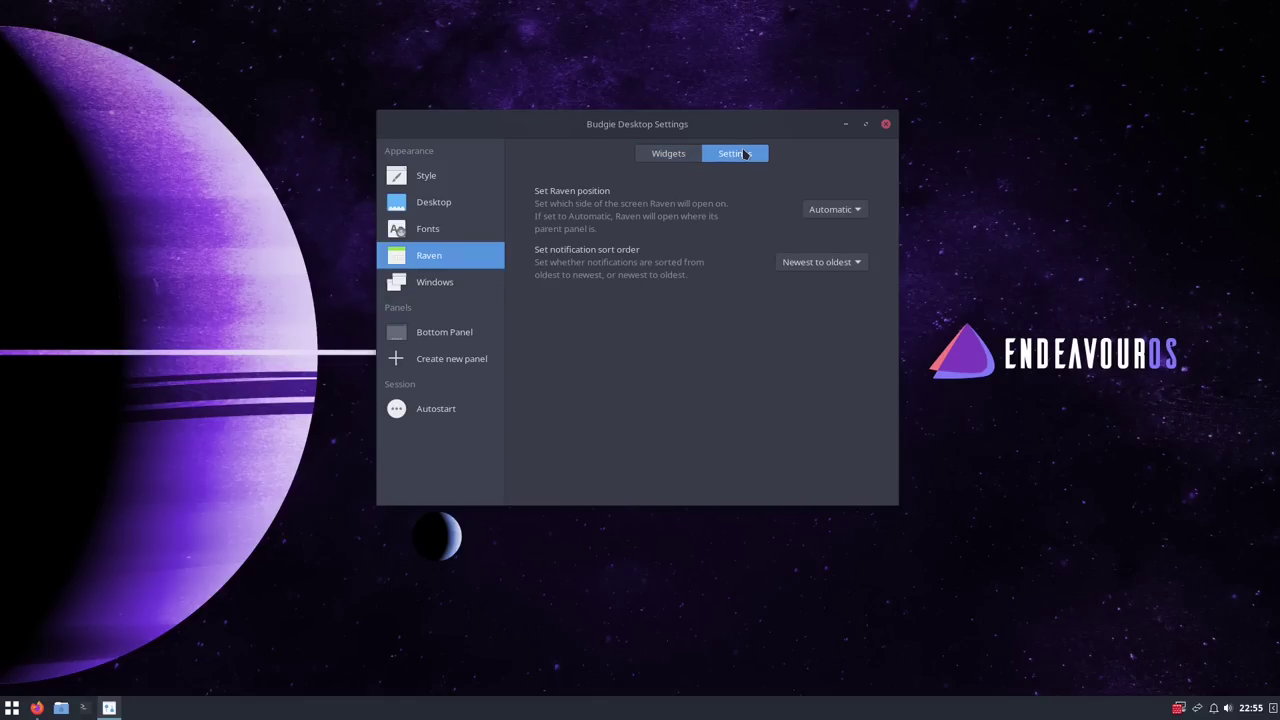
pyautogui.click(826, 211)
pyautogui.click(834, 254)
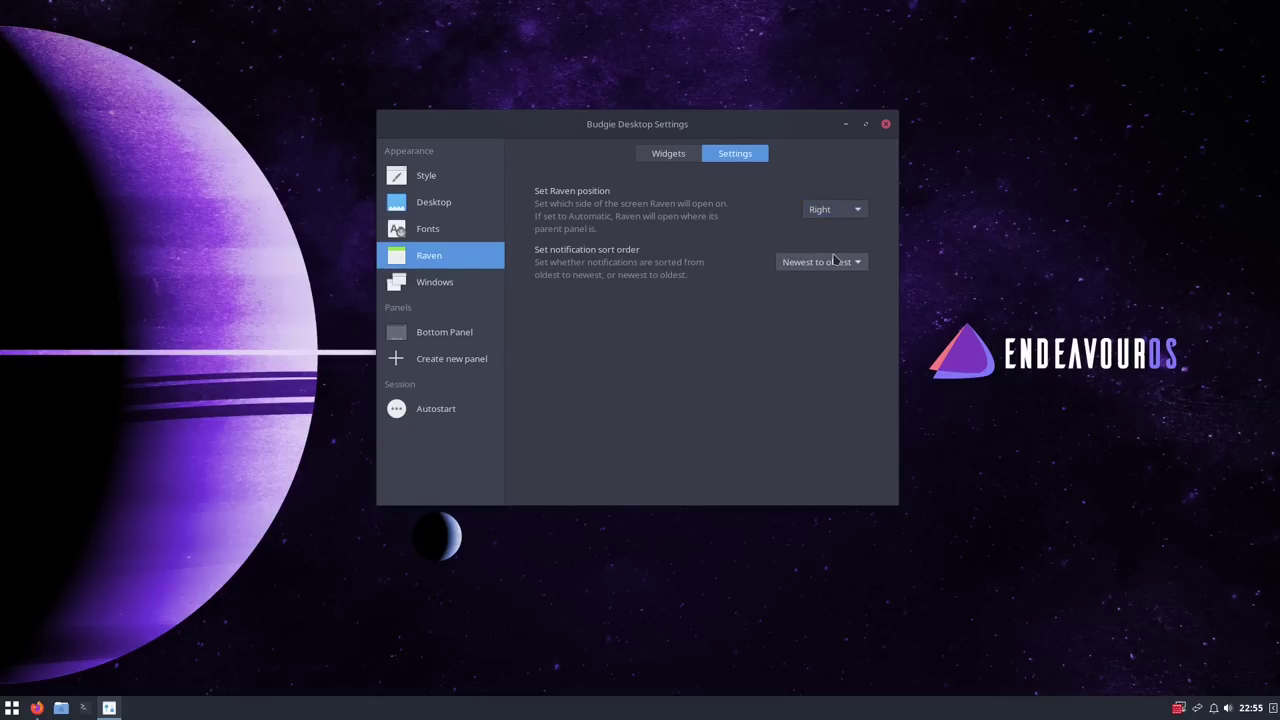
pyautogui.click(830, 209)
pyautogui.click(826, 189)
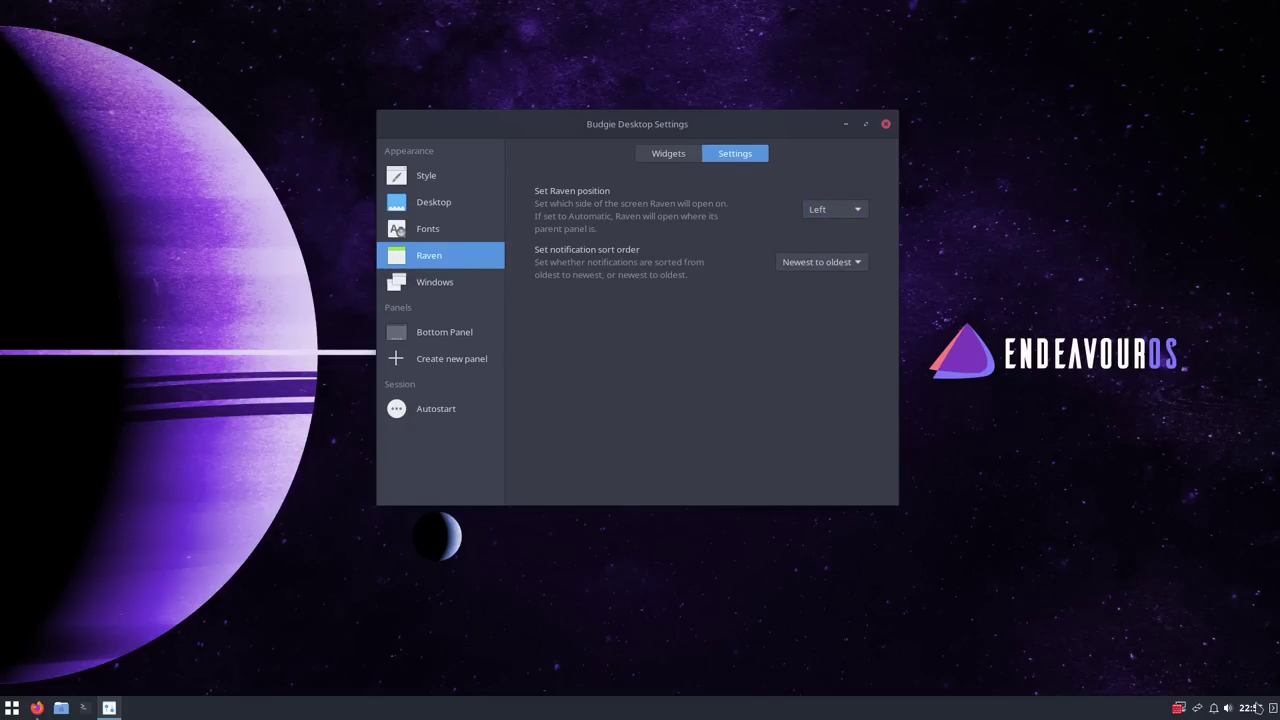
# Open and close Raven several times to see it on the left side
pyautogui.click(1274, 708)
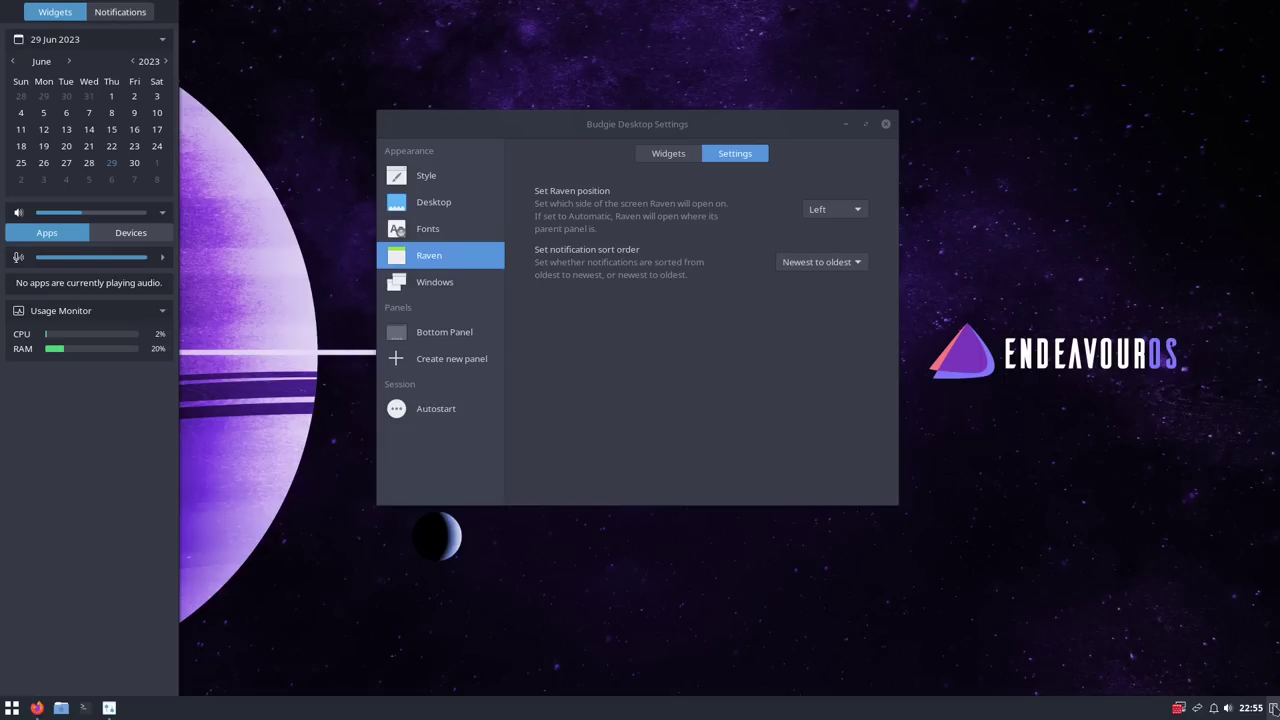
pyautogui.click(1274, 708)
pyautogui.click(1274, 708)
pyautogui.click(1274, 708)
pyautogui.click(1274, 708)
pyautogui.click(1274, 708)
pyautogui.click(1274, 708)
pyautogui.click(1274, 708)
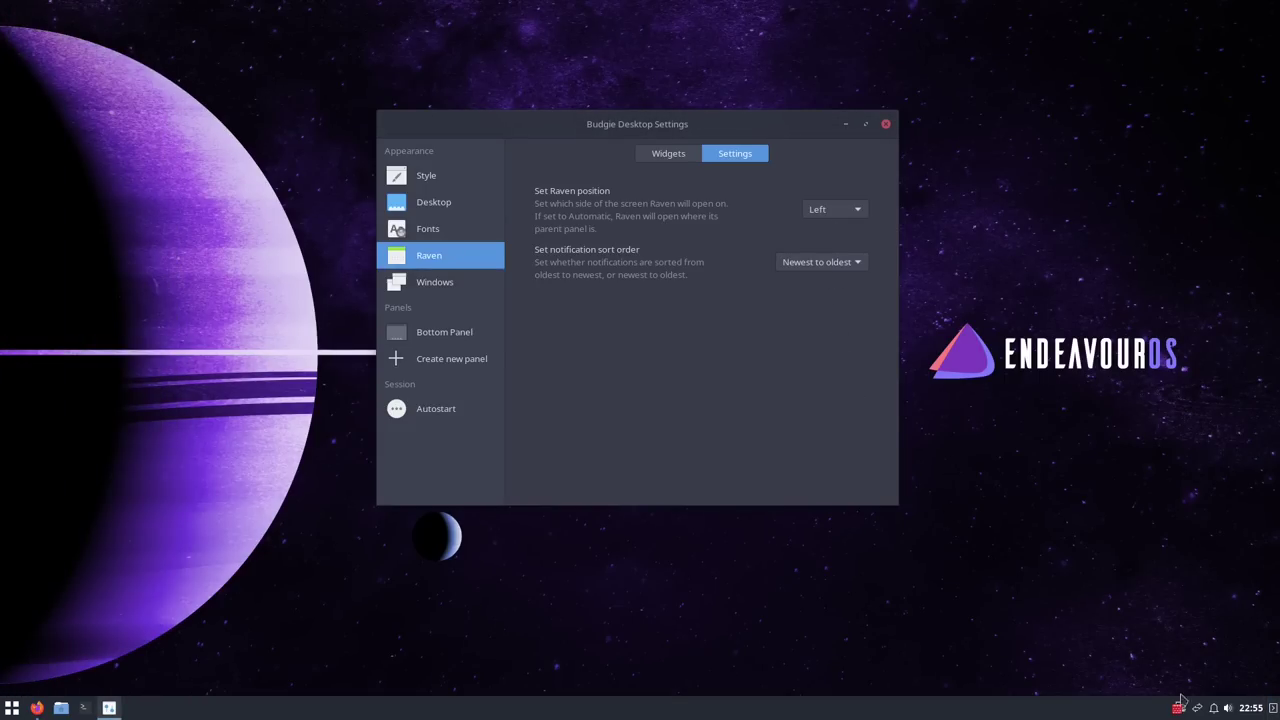
# Reset Raven's position to Automatic, keep notifications sorted newest to oldest, and show the Windows page
pyautogui.click(846, 212)
pyautogui.click(827, 188)
pyautogui.click(832, 263)
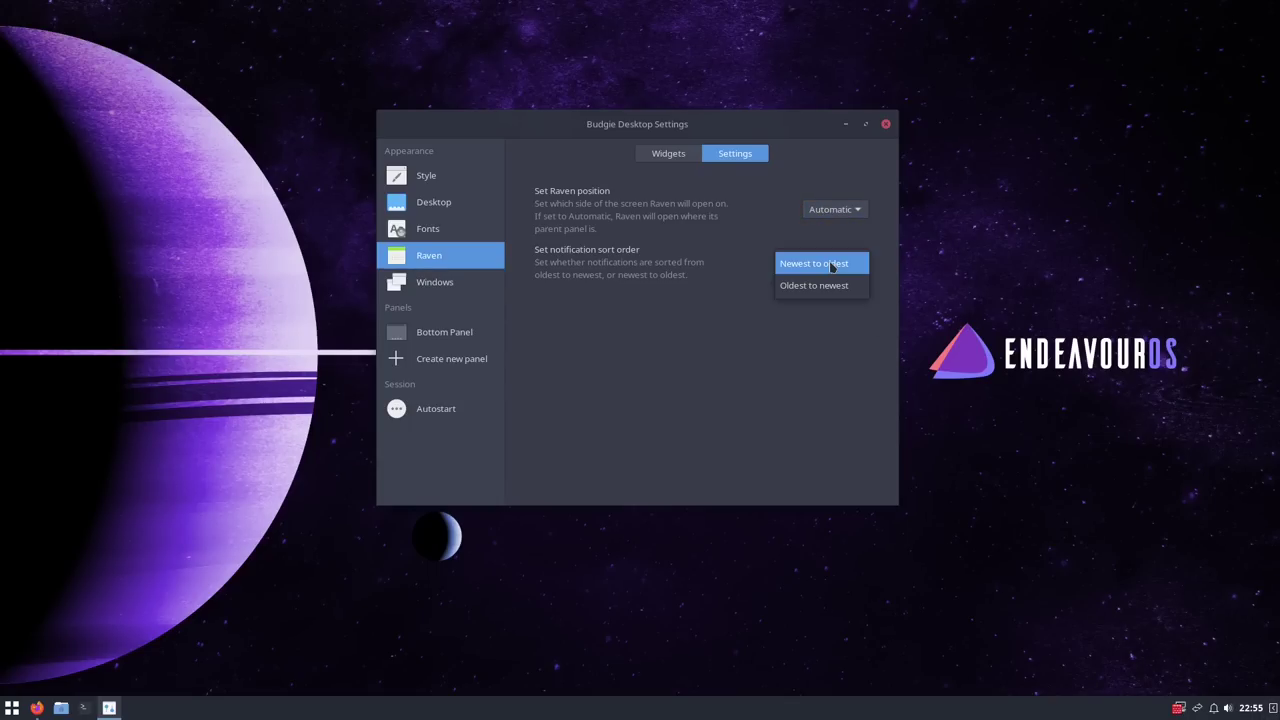
pyautogui.click(832, 265)
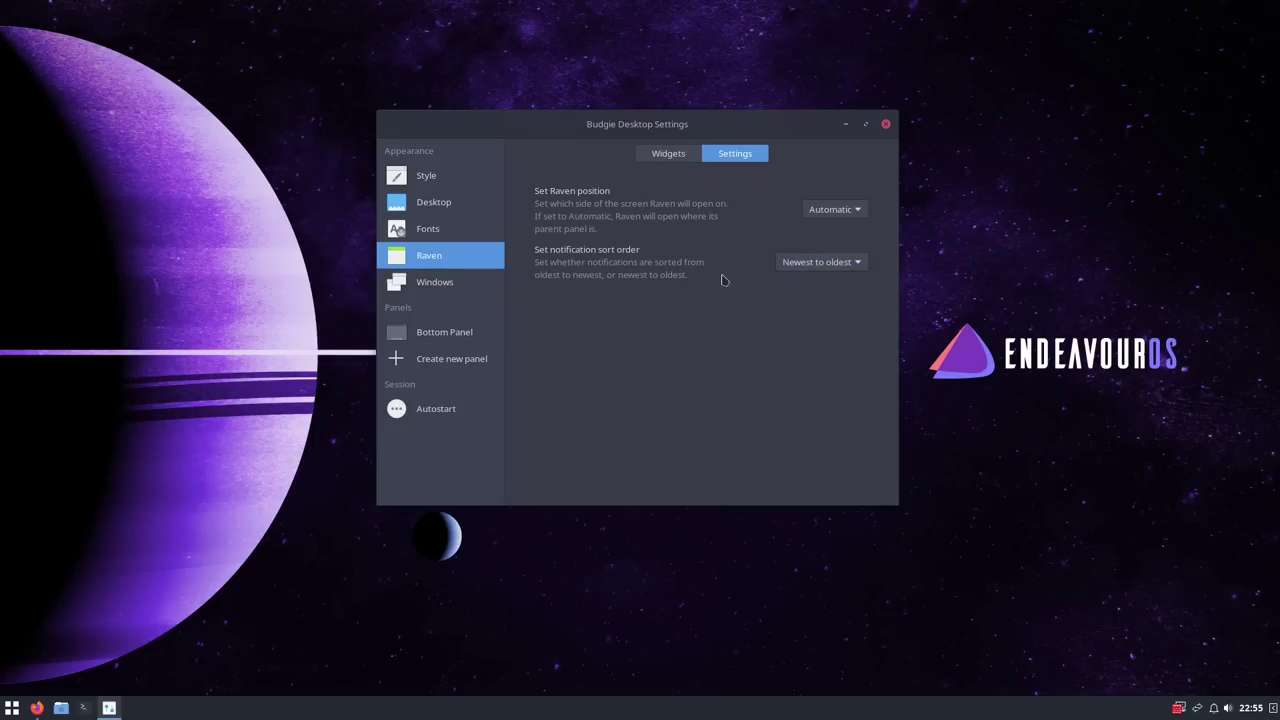
pyautogui.click(435, 287)
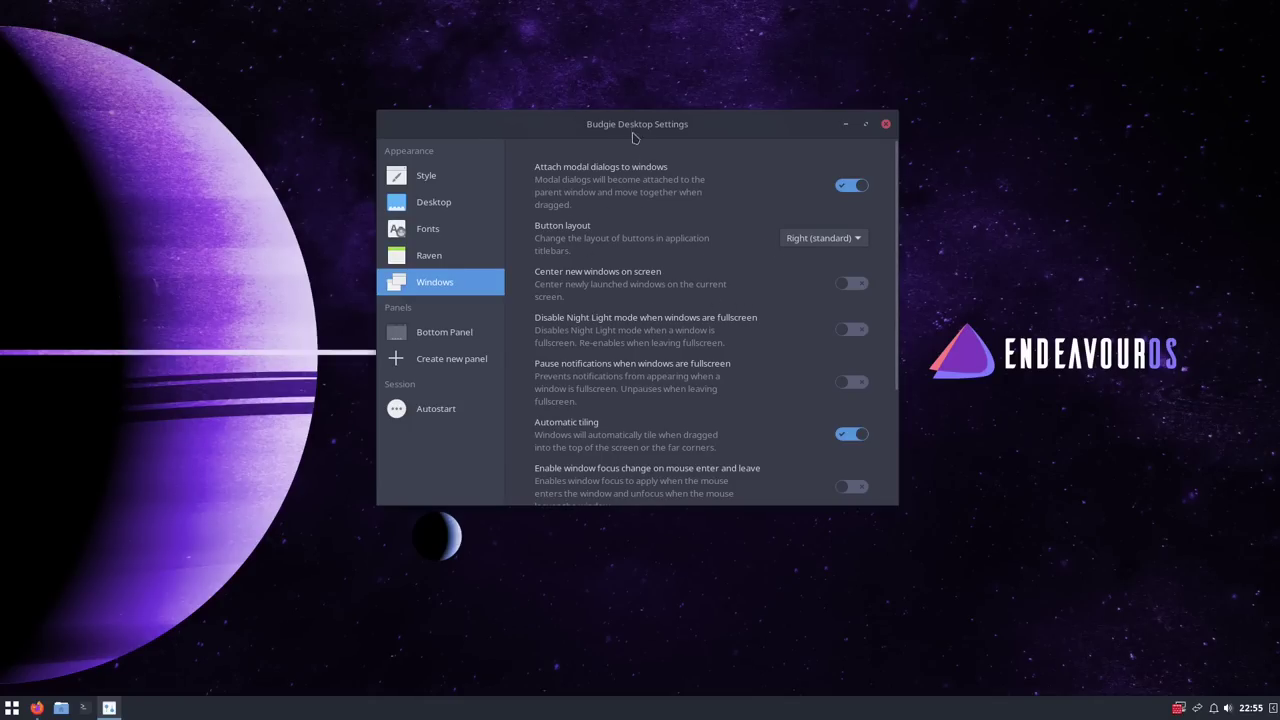
# Move the bottom panel to the top edge of the screen
pyautogui.moveTo(638, 120); pyautogui.dragTo(700, 96)
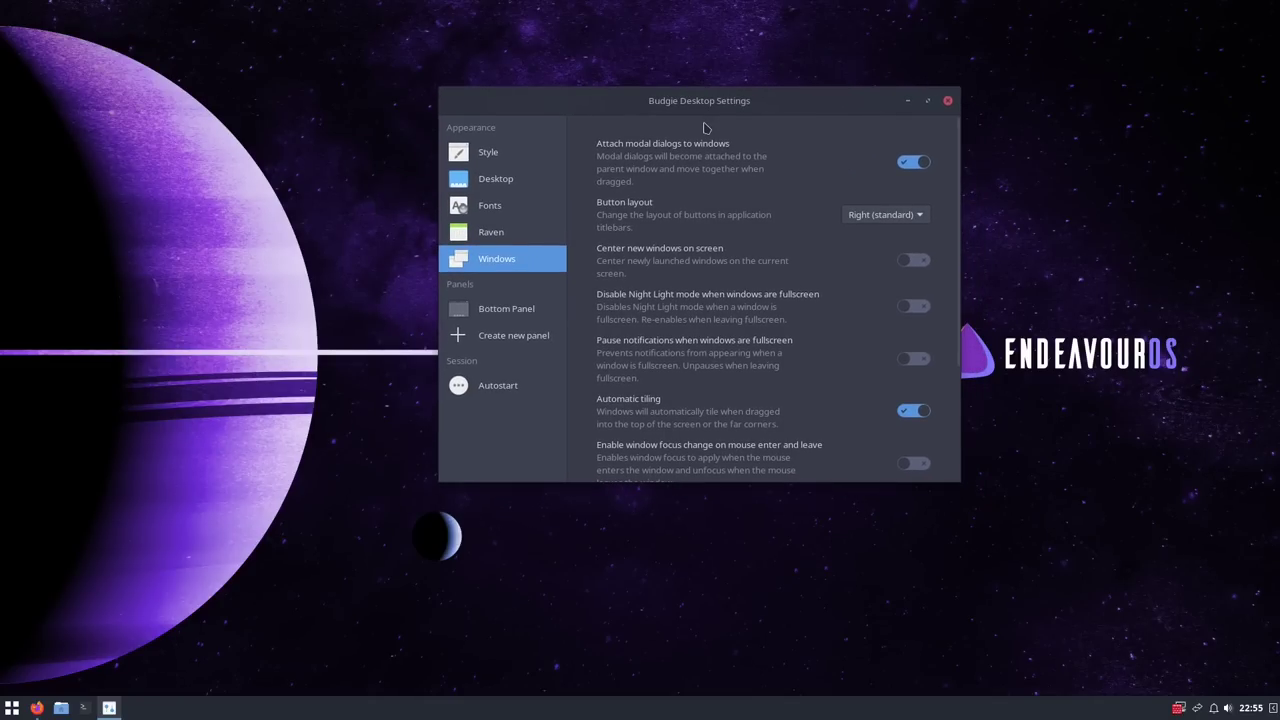
pyautogui.click(512, 316)
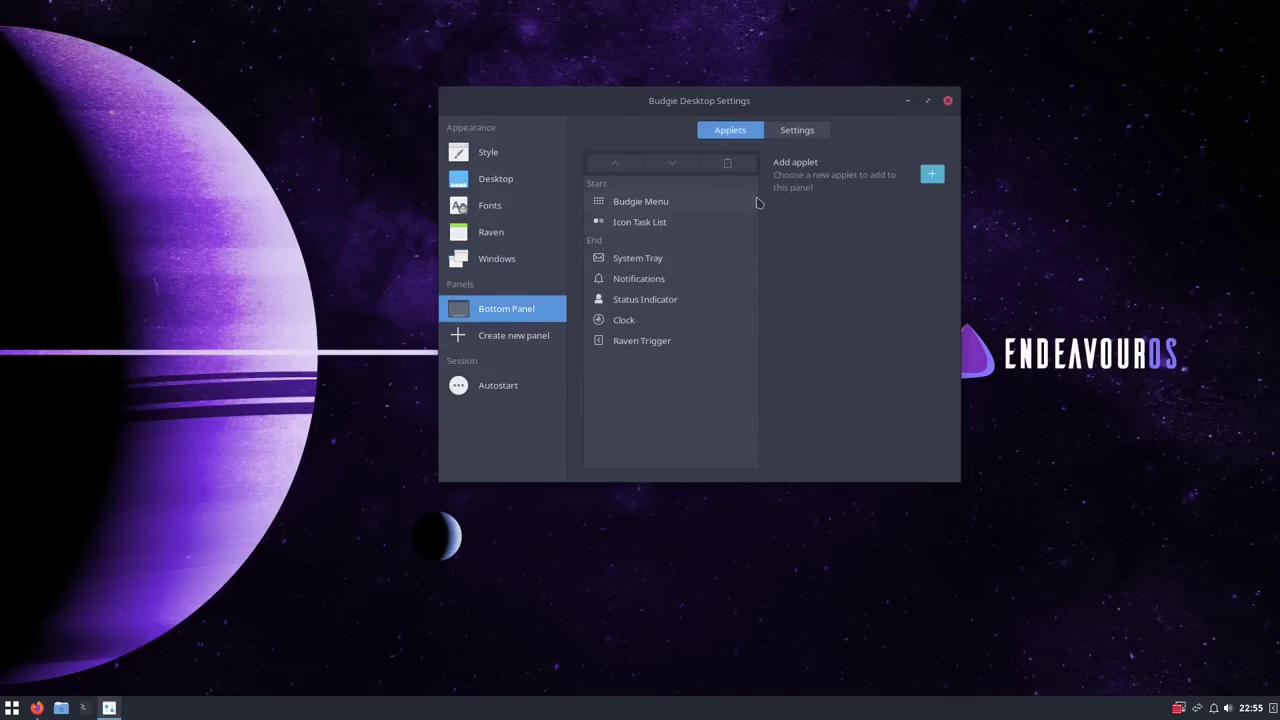
pyautogui.click(809, 133)
pyautogui.click(885, 176)
pyautogui.click(887, 162)
# Set the top panel's size to 21, and try dock mode before turning it off
pyautogui.click(919, 225)
pyautogui.click(919, 225)
pyautogui.click(919, 225)
pyautogui.click(919, 225)
pyautogui.click(919, 225)
pyautogui.click(905, 228)
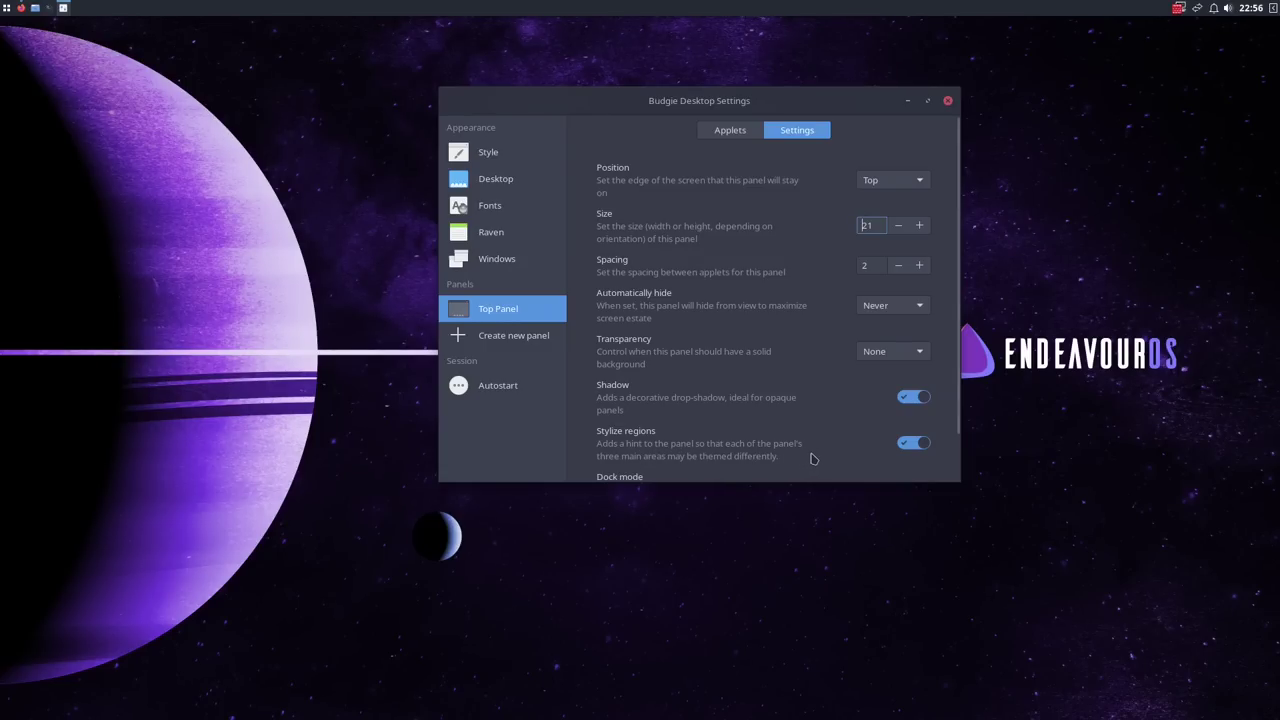
pyautogui.scroll(-1, 920, 433)
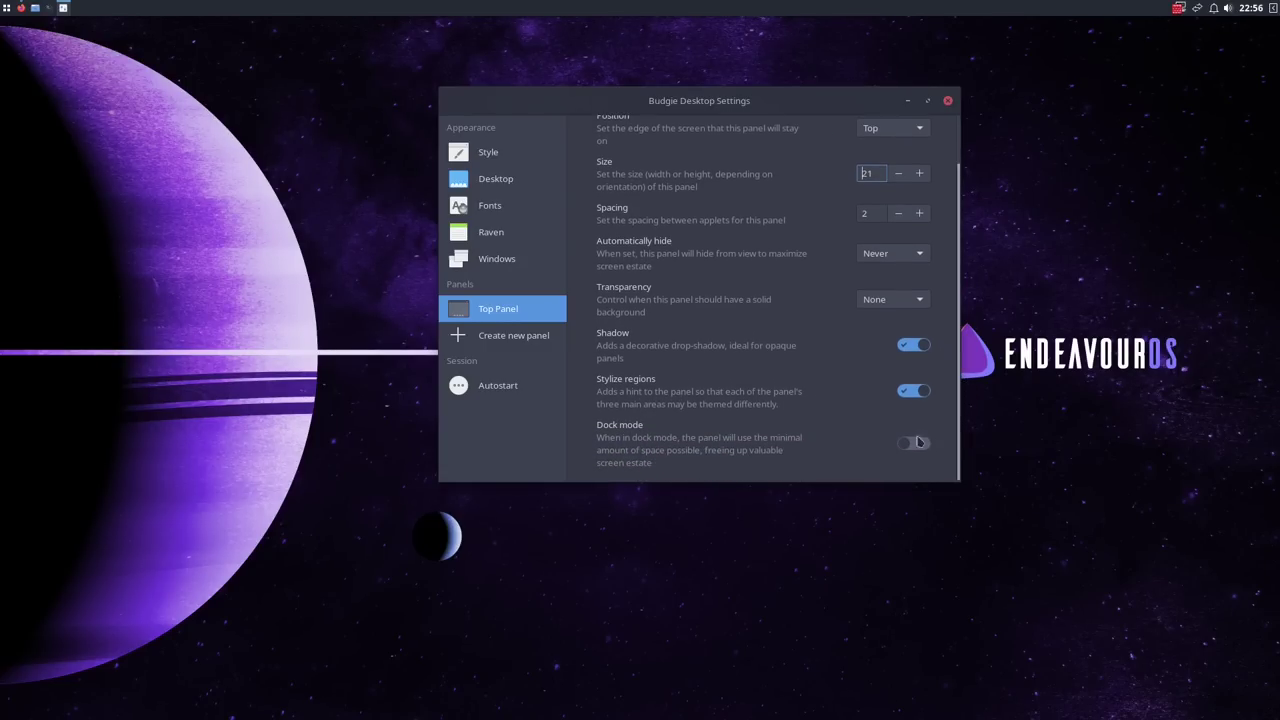
pyautogui.click(910, 447)
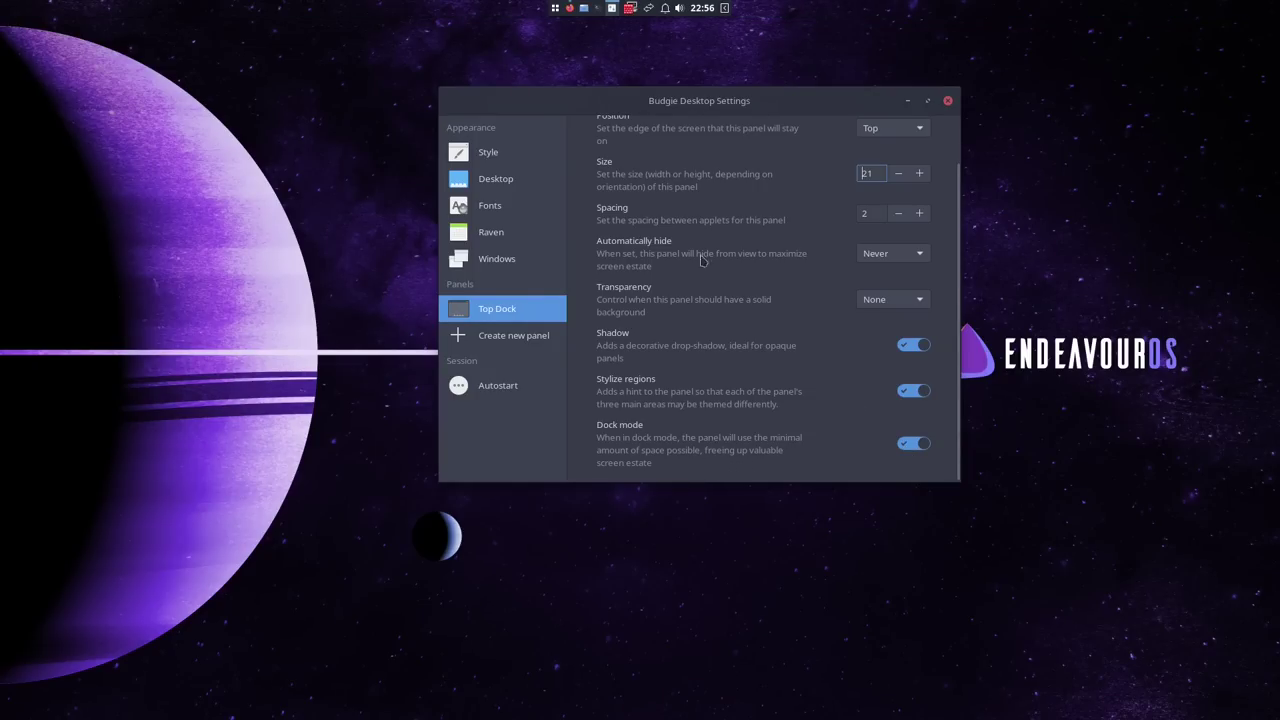
pyautogui.click(927, 451)
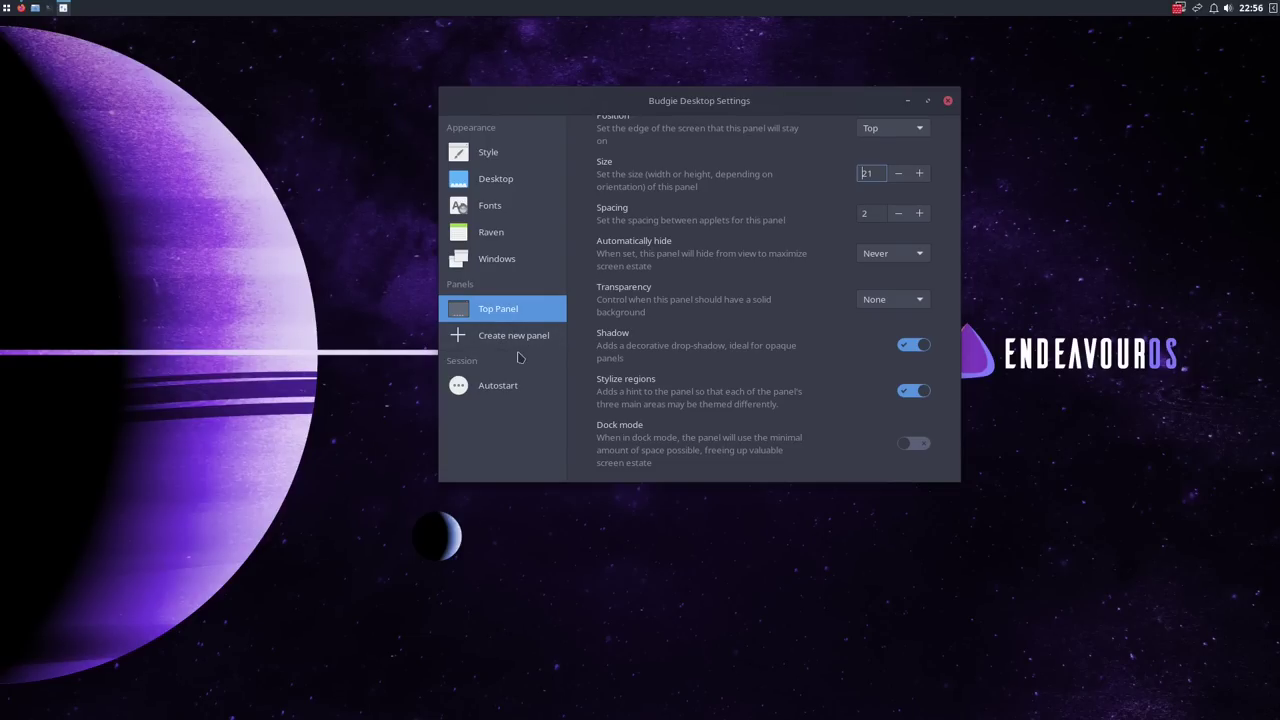
# View the autostart app list, then the Style page with Dark theme and Arc-Darker widgets
pyautogui.click(502, 387)
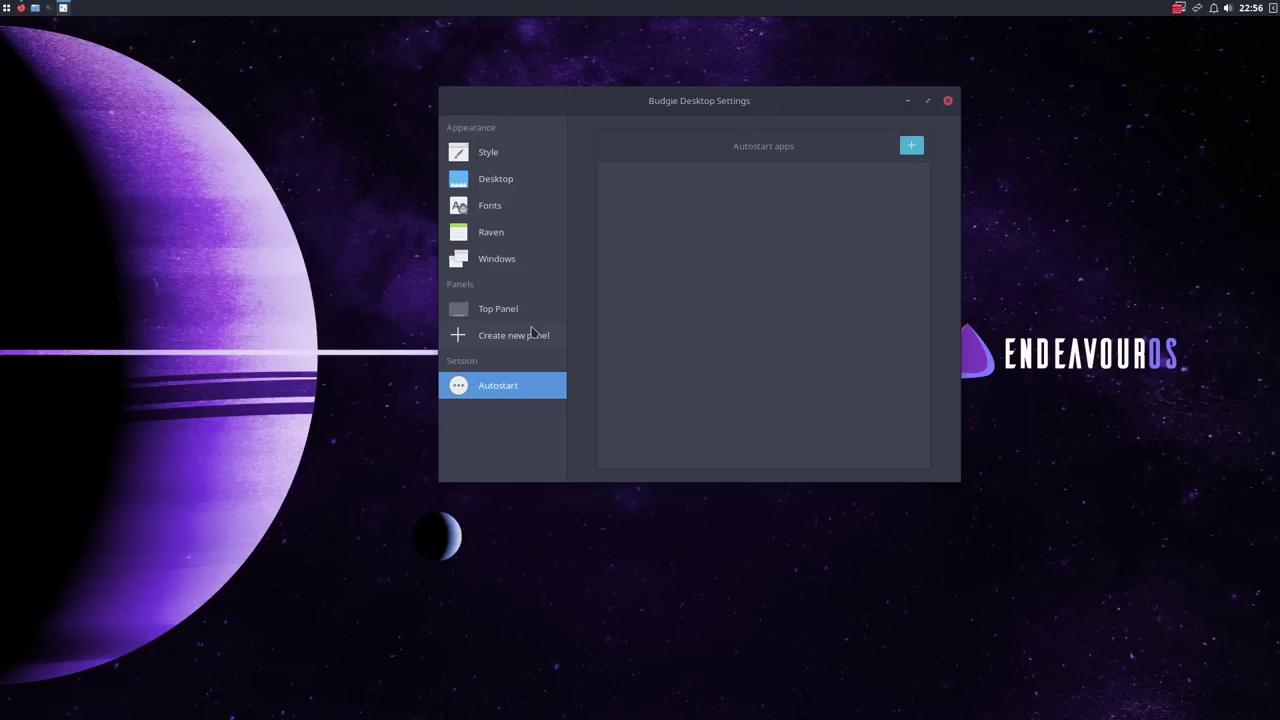
pyautogui.click(500, 155)
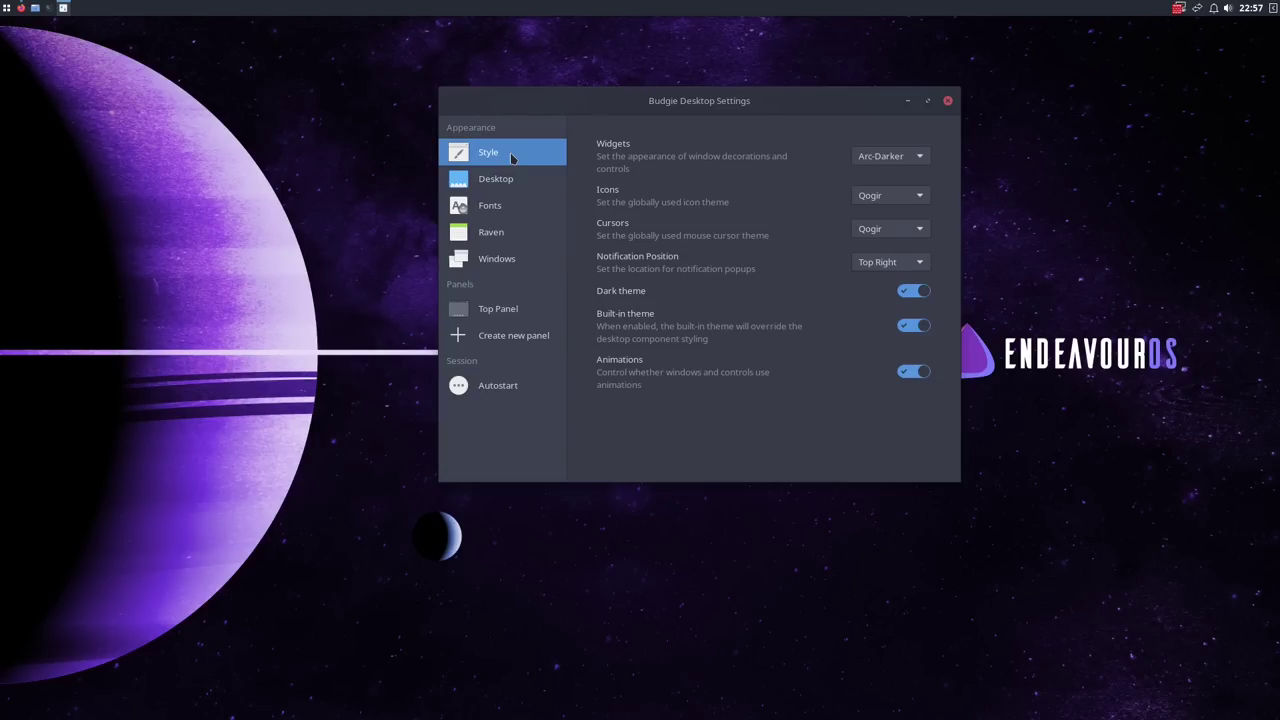
# Browse Bluetooth and Background in Control Center, then scroll the Notifications page's app list
pyautogui.click(948, 101)
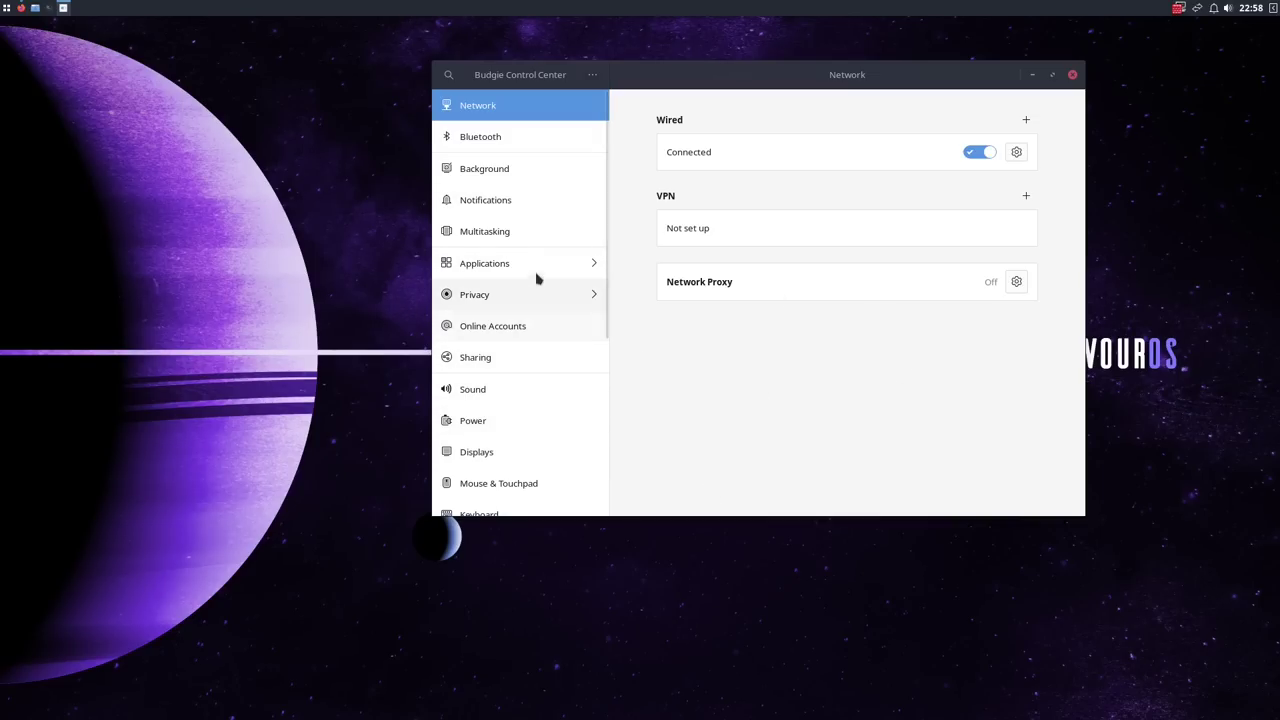
pyautogui.moveTo(606, 203); pyautogui.dragTo(603, 175)
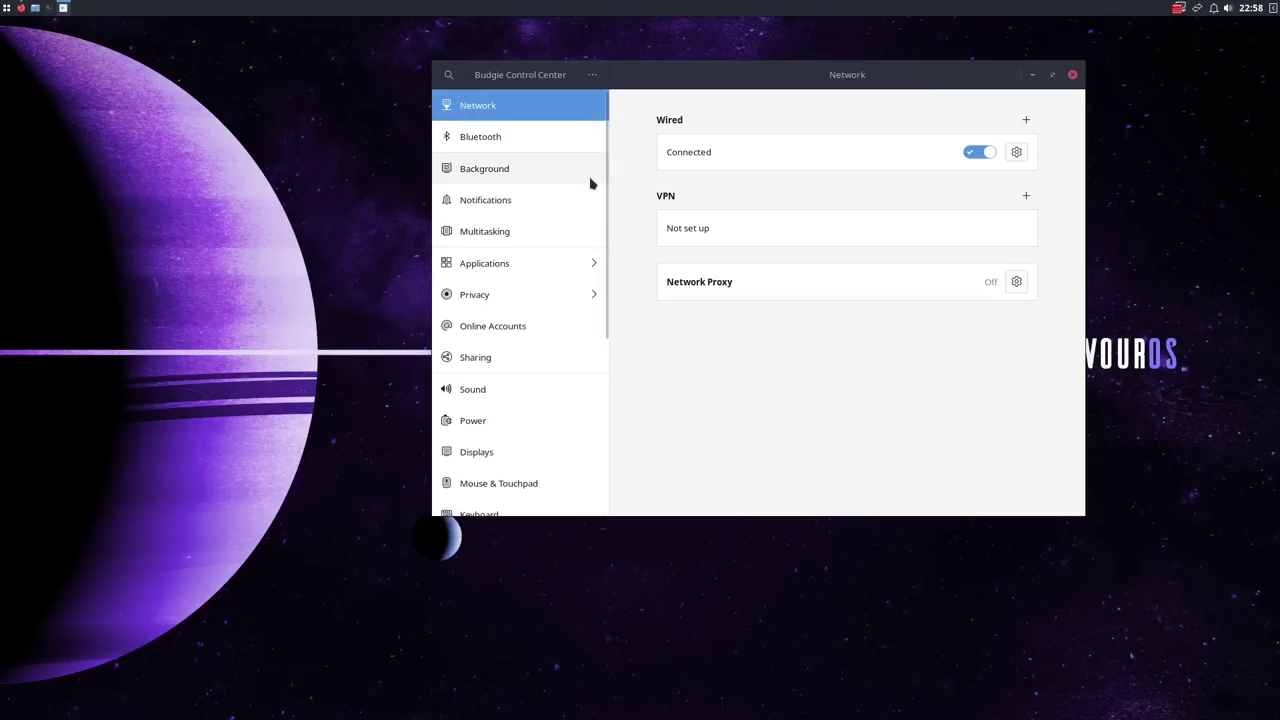
pyautogui.click(540, 152)
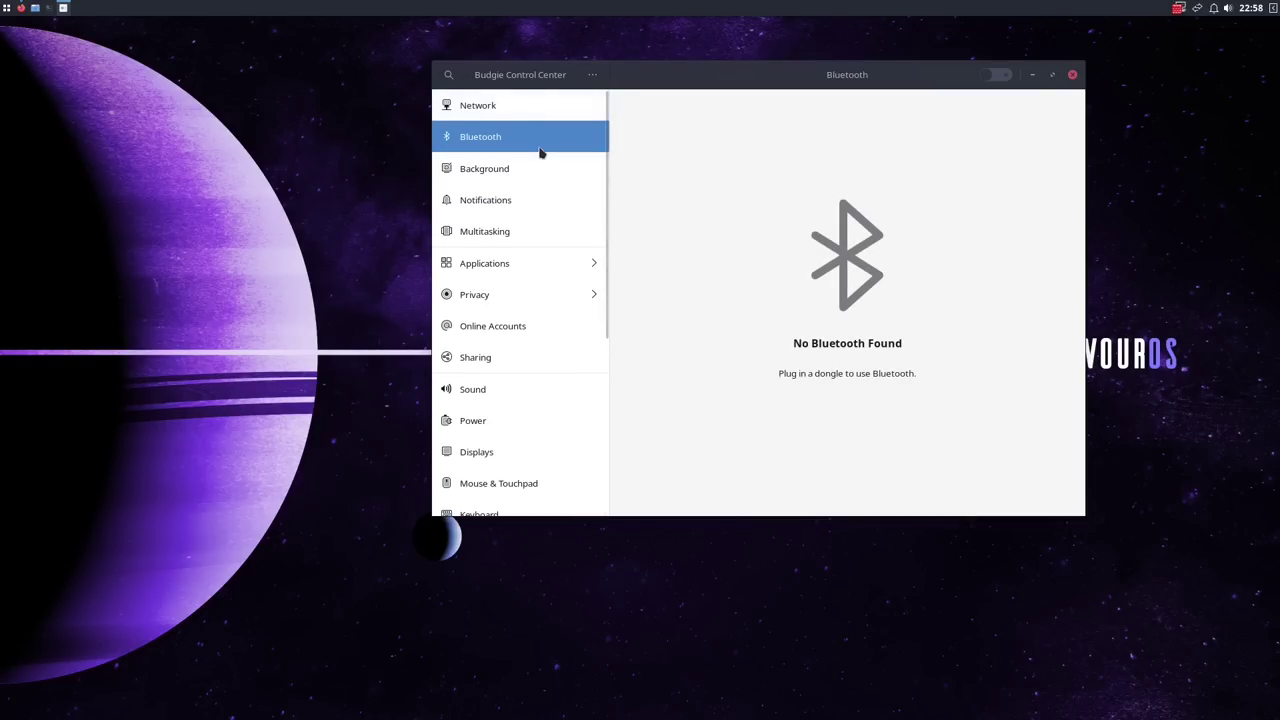
pyautogui.click(531, 174)
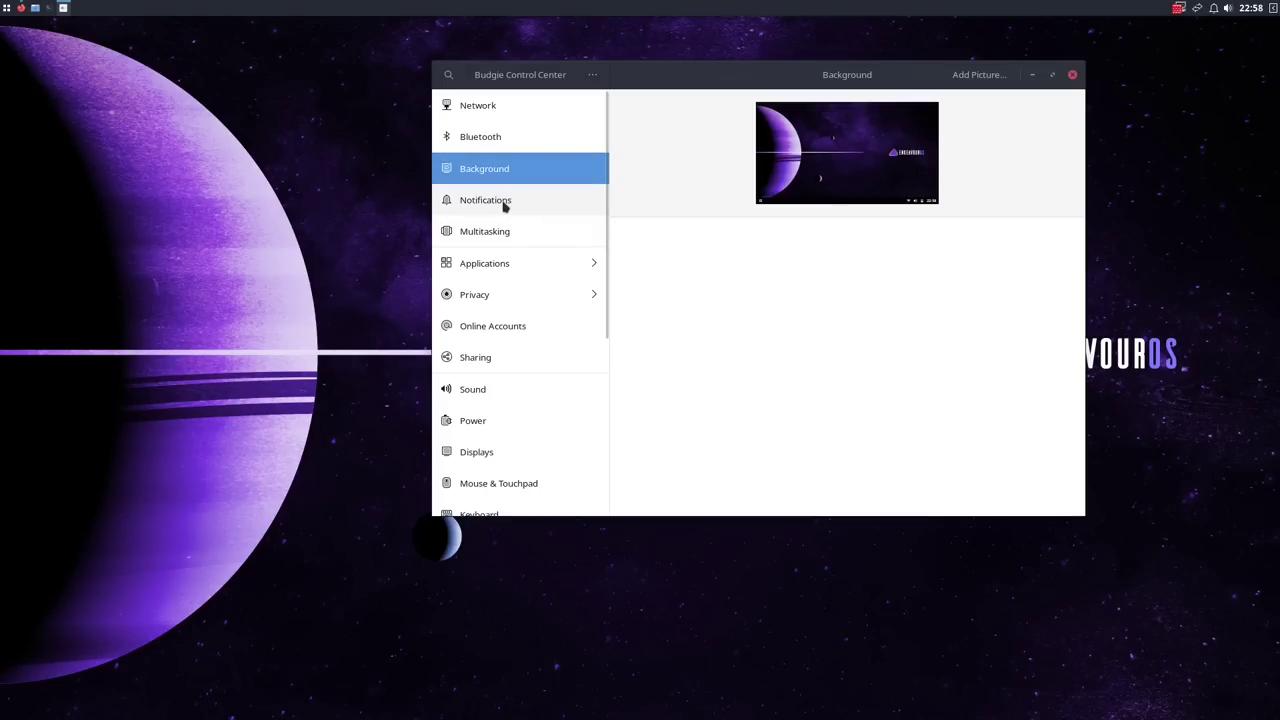
pyautogui.click(505, 203)
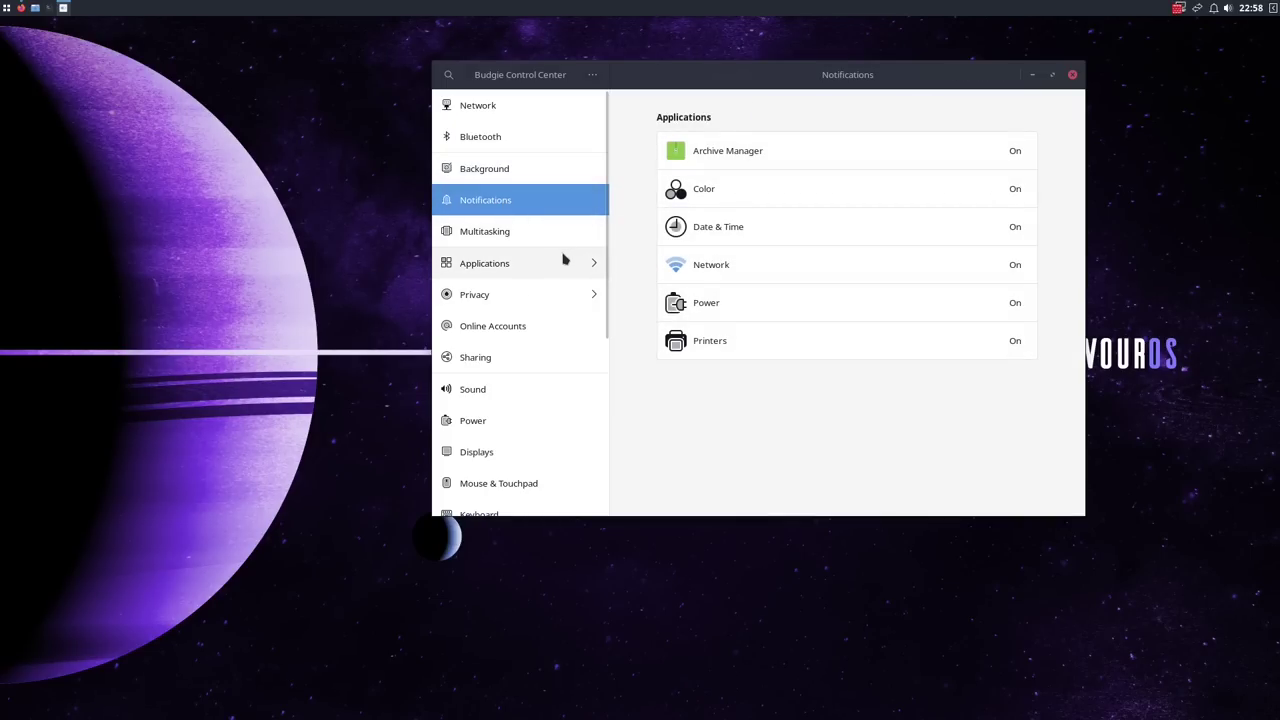
pyautogui.scroll(-2, 503, 423)
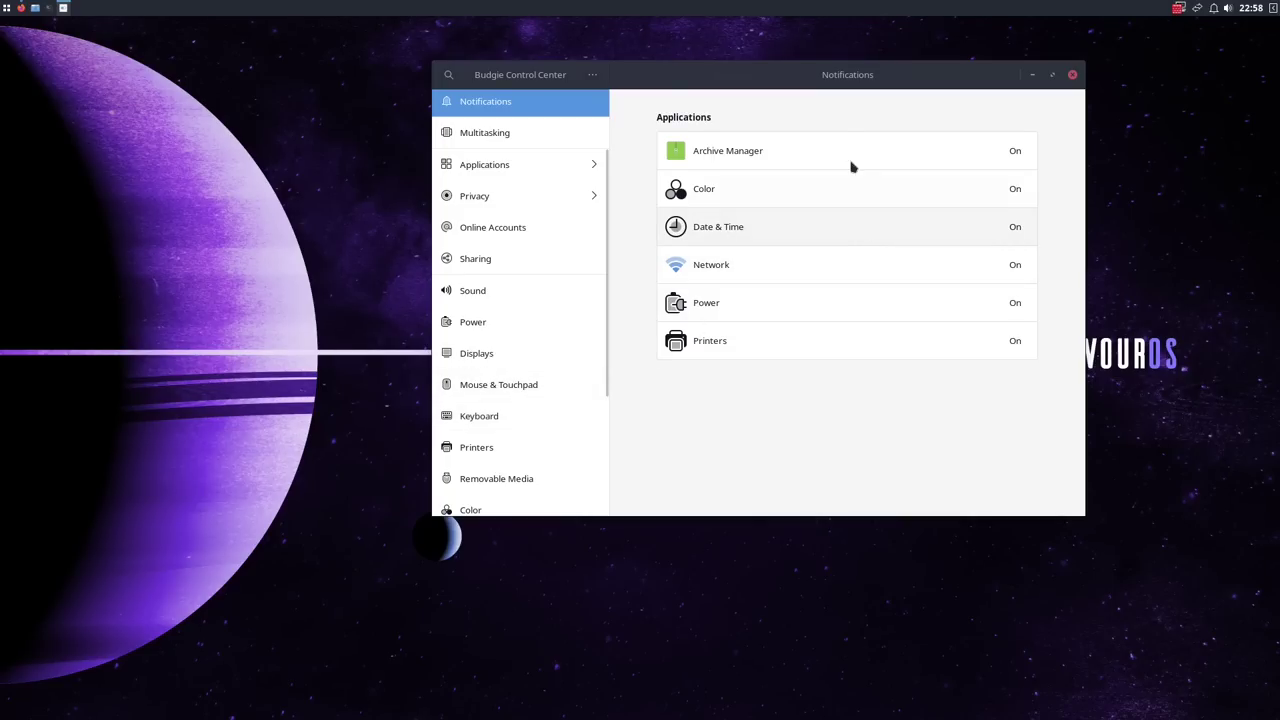
pyautogui.moveTo(849, 74); pyautogui.dragTo(744, 84)
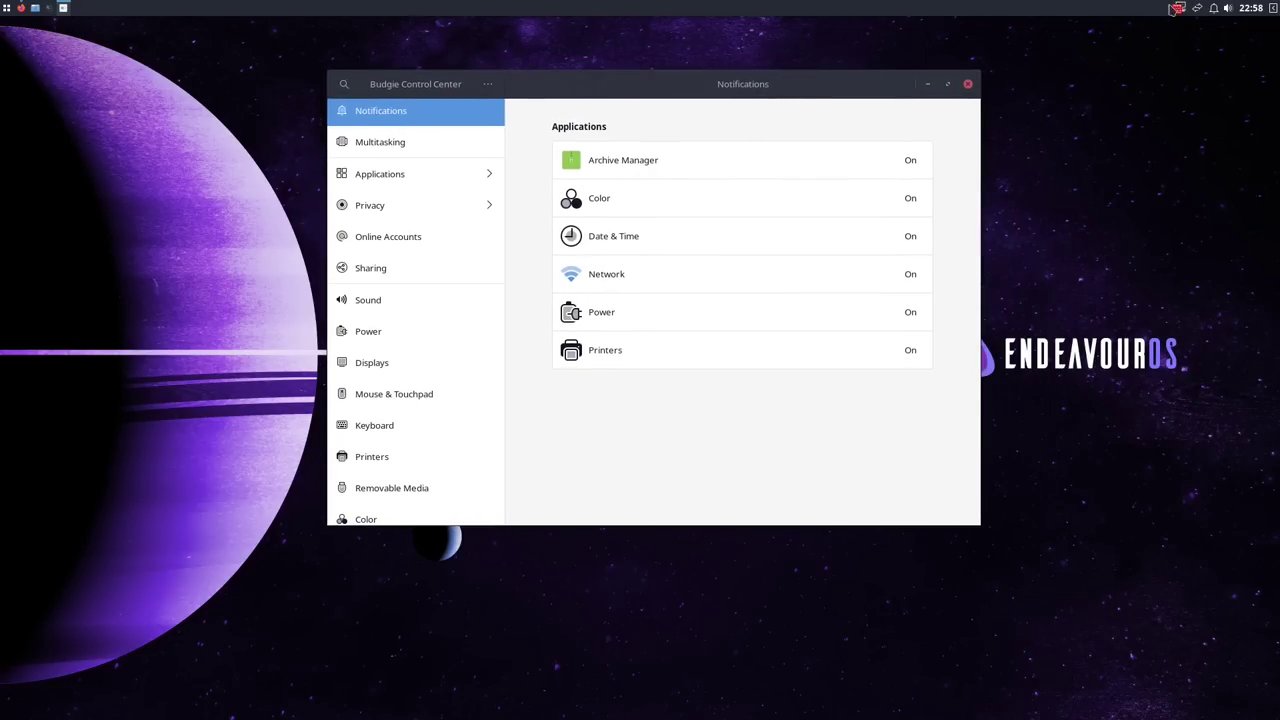
pyautogui.click(1273, 9)
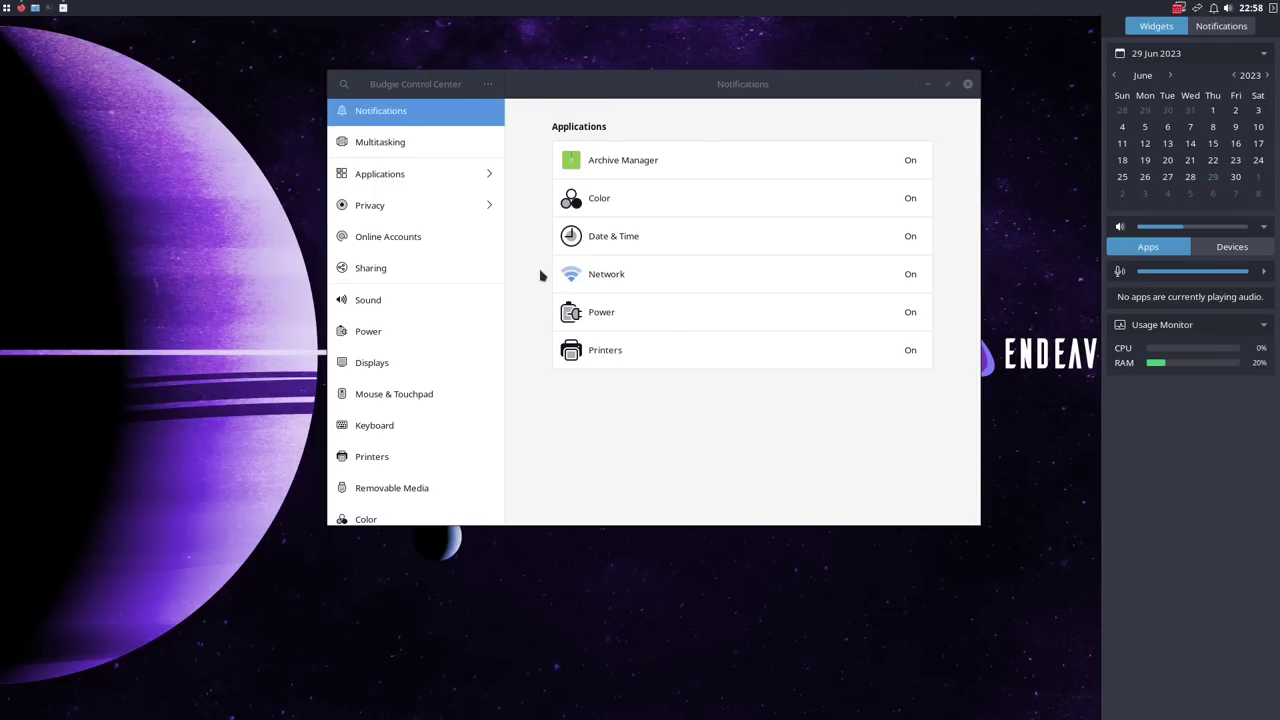
pyautogui.click(640, 92)
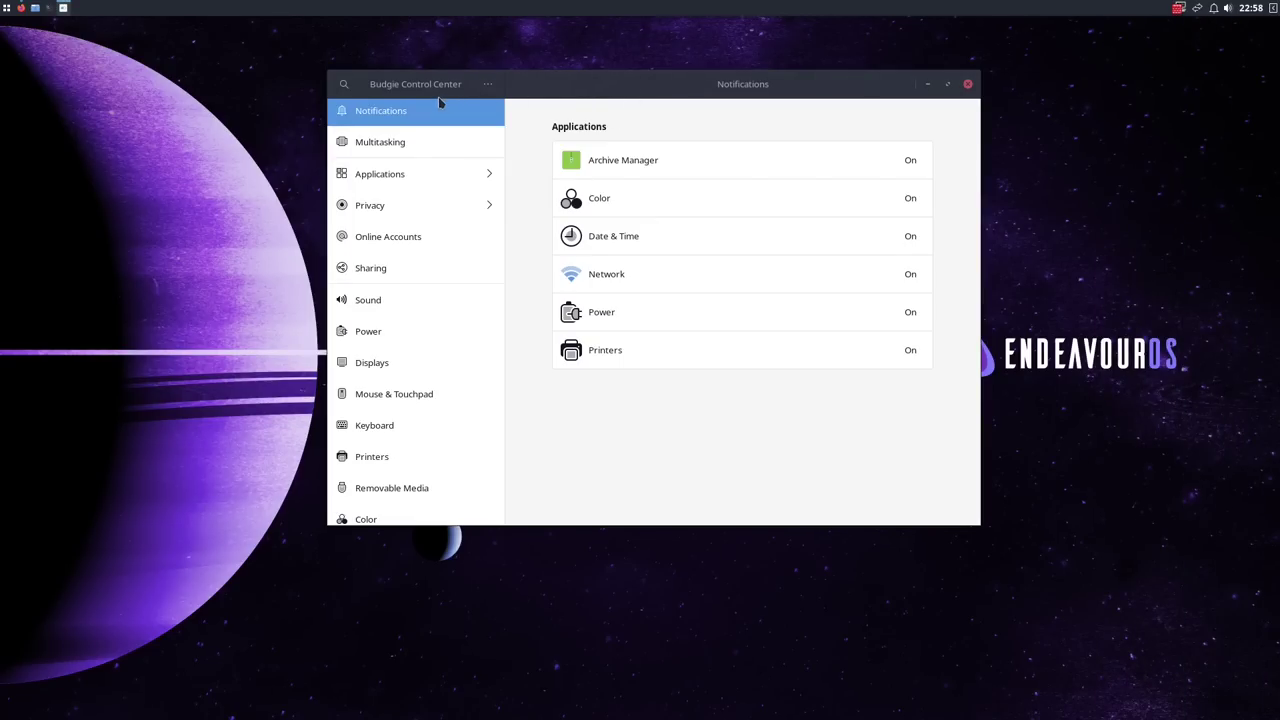
pyautogui.scroll(1, 339, 300)
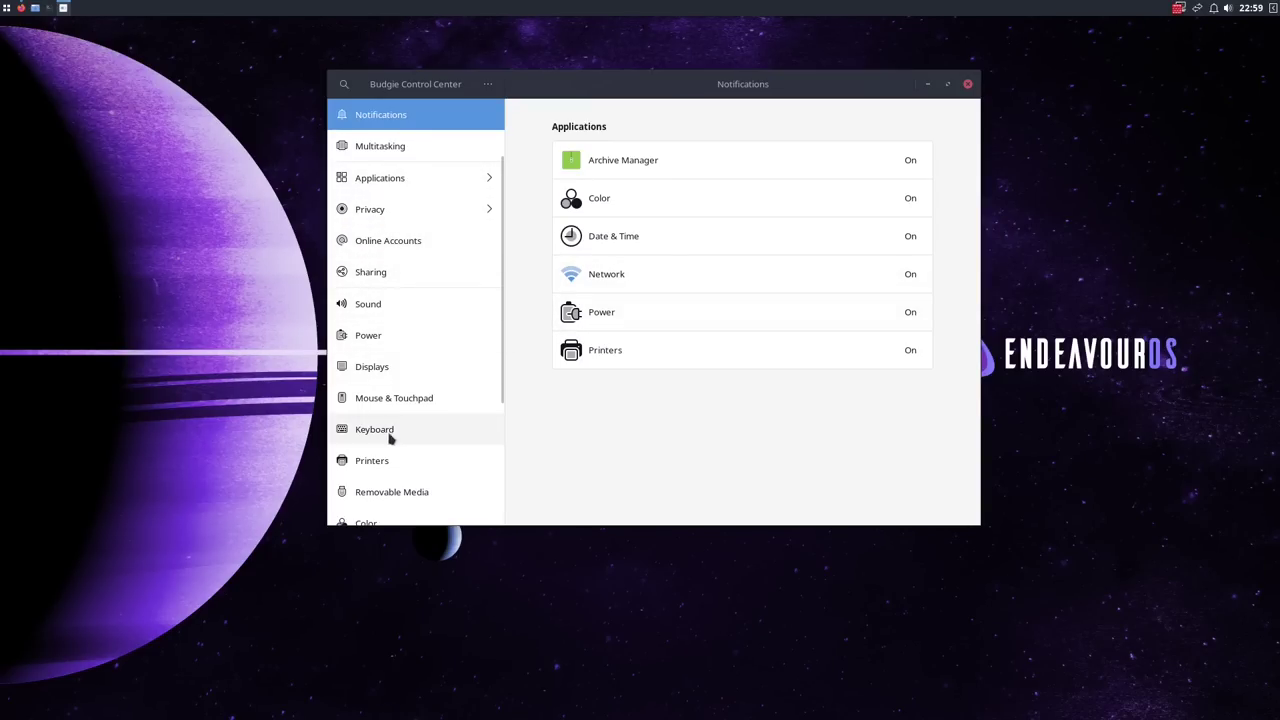
pyautogui.scroll(-3, 467, 437)
pyautogui.click(968, 85)
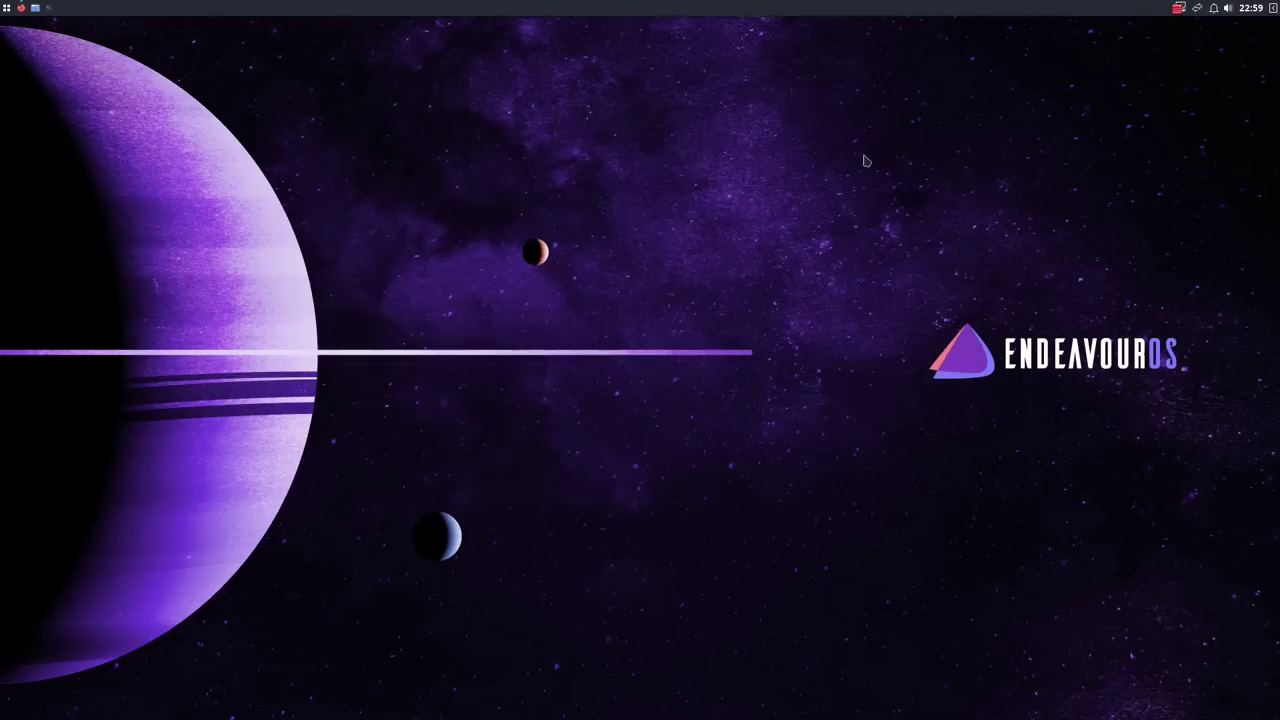
# Open Budgie Control Center from the application menu and close it again
pyautogui.click(7, 10)
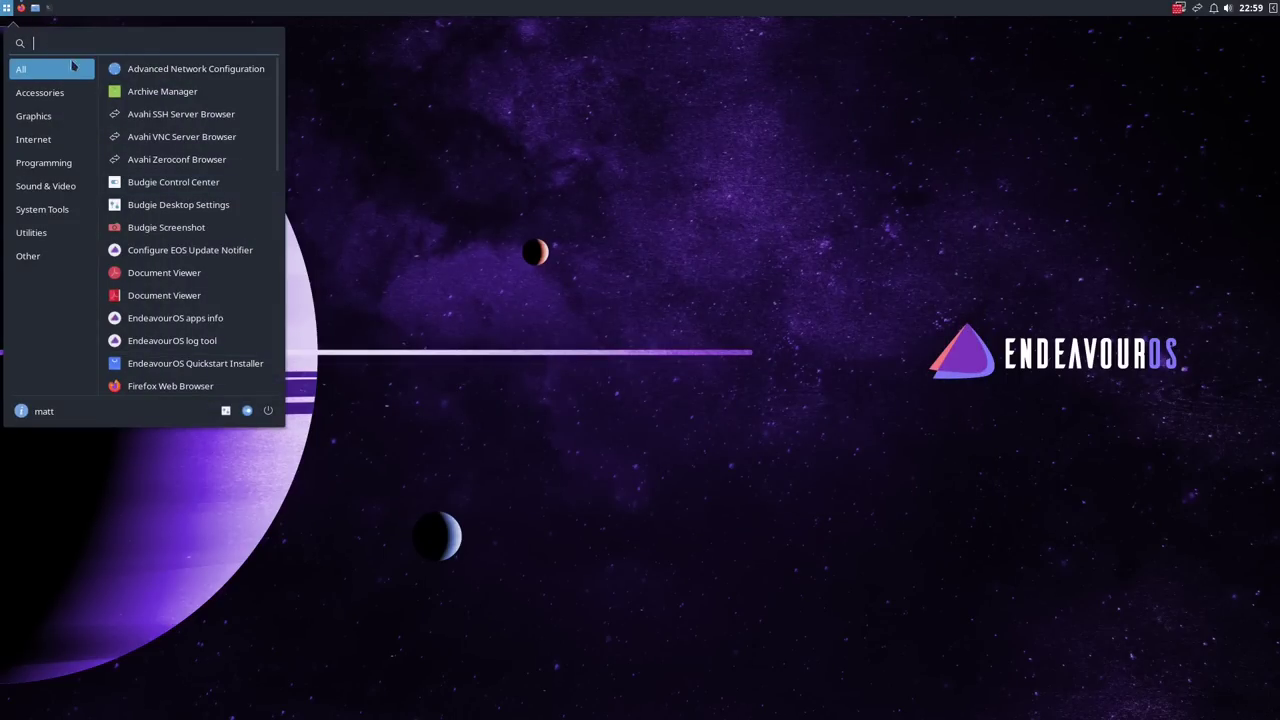
pyautogui.click(173, 182)
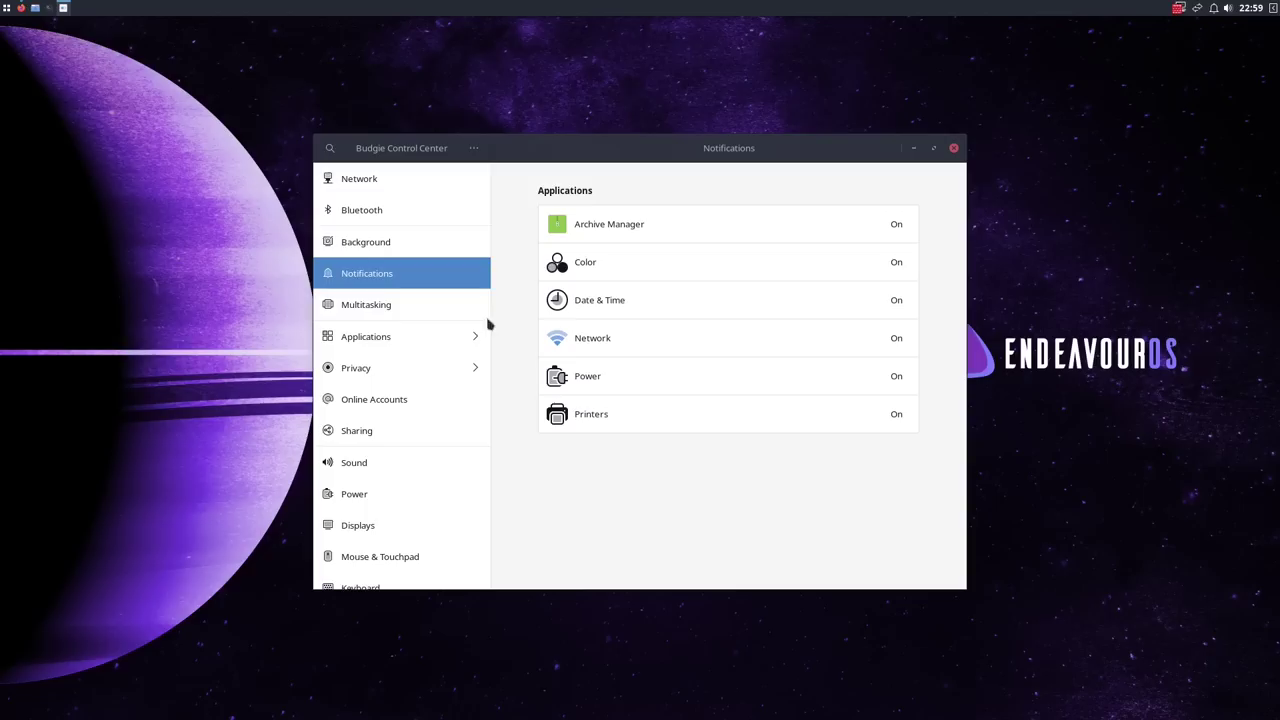
pyautogui.click(954, 149)
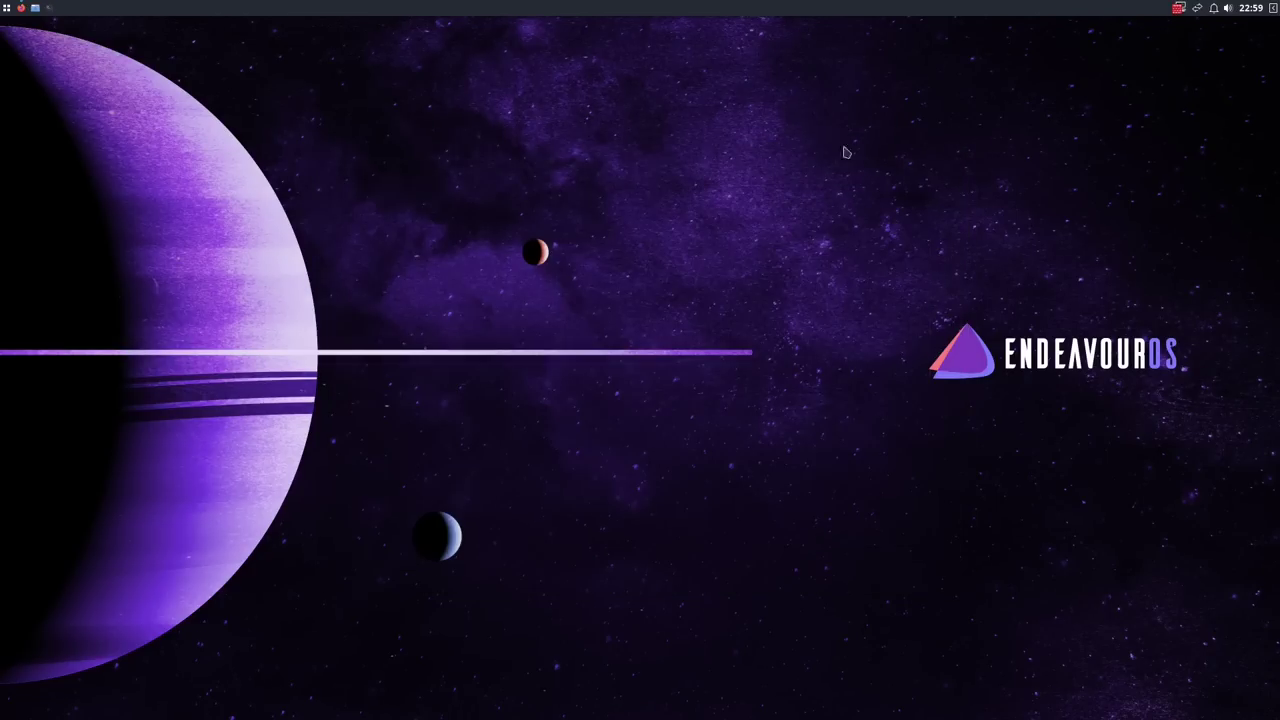
# Launch Budgie Screenshot from the application menu's app list using the arrow keys
pyautogui.click(7, 10)
pyautogui.scroll(-3, 206, 240)
pyautogui.scroll(1, 197, 237)
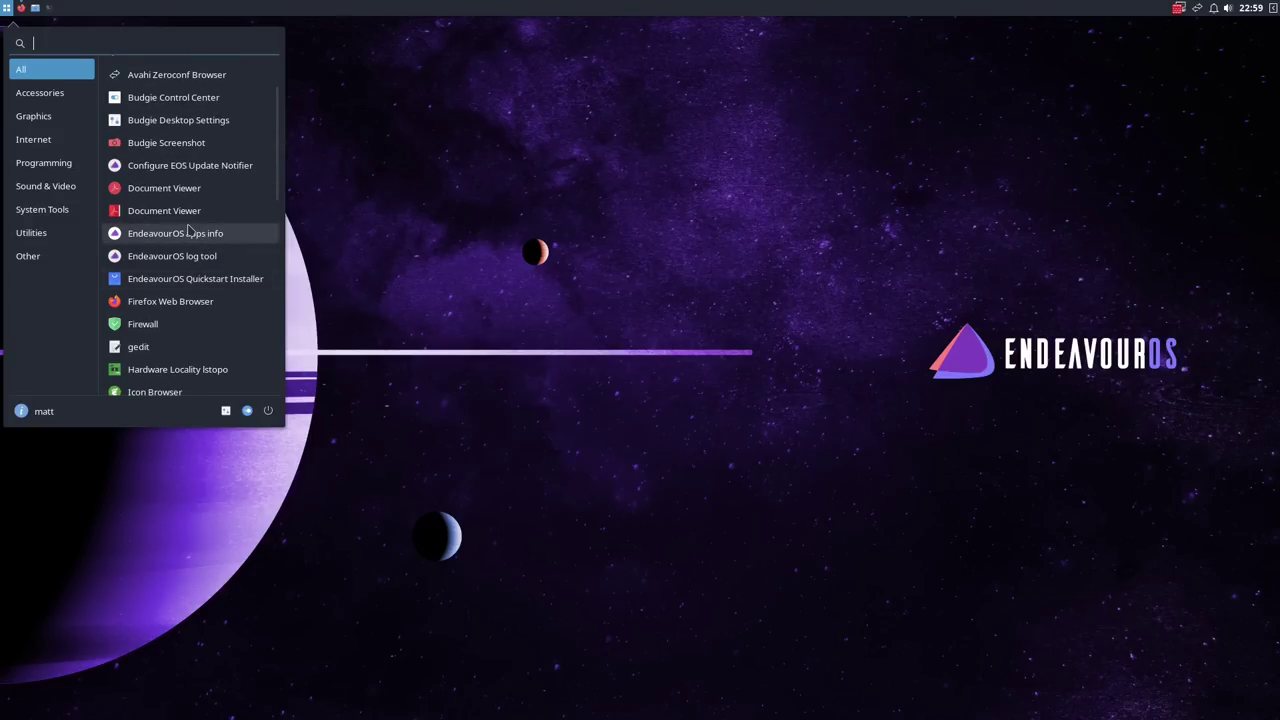
pyautogui.press('Up')
pyautogui.press('Up')
pyautogui.press('Up')
pyautogui.press('Down')
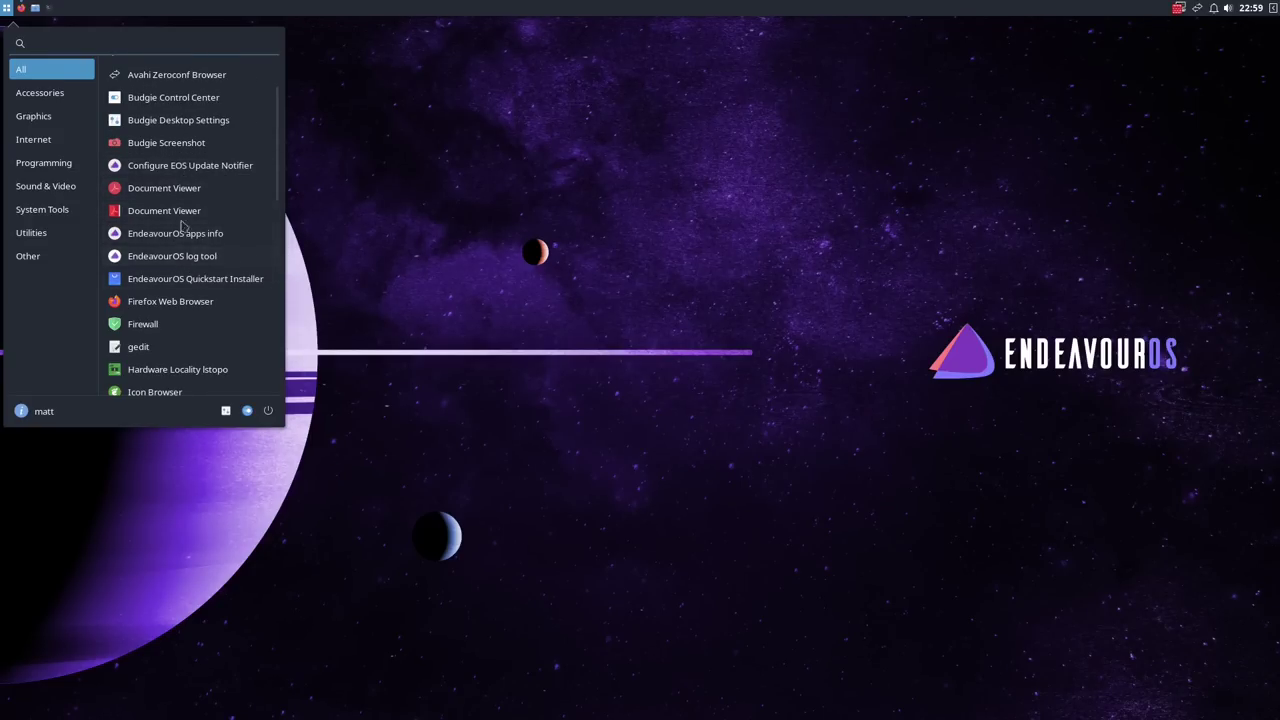
pyautogui.press('Up')
pyautogui.press('Up')
pyautogui.press('Return')
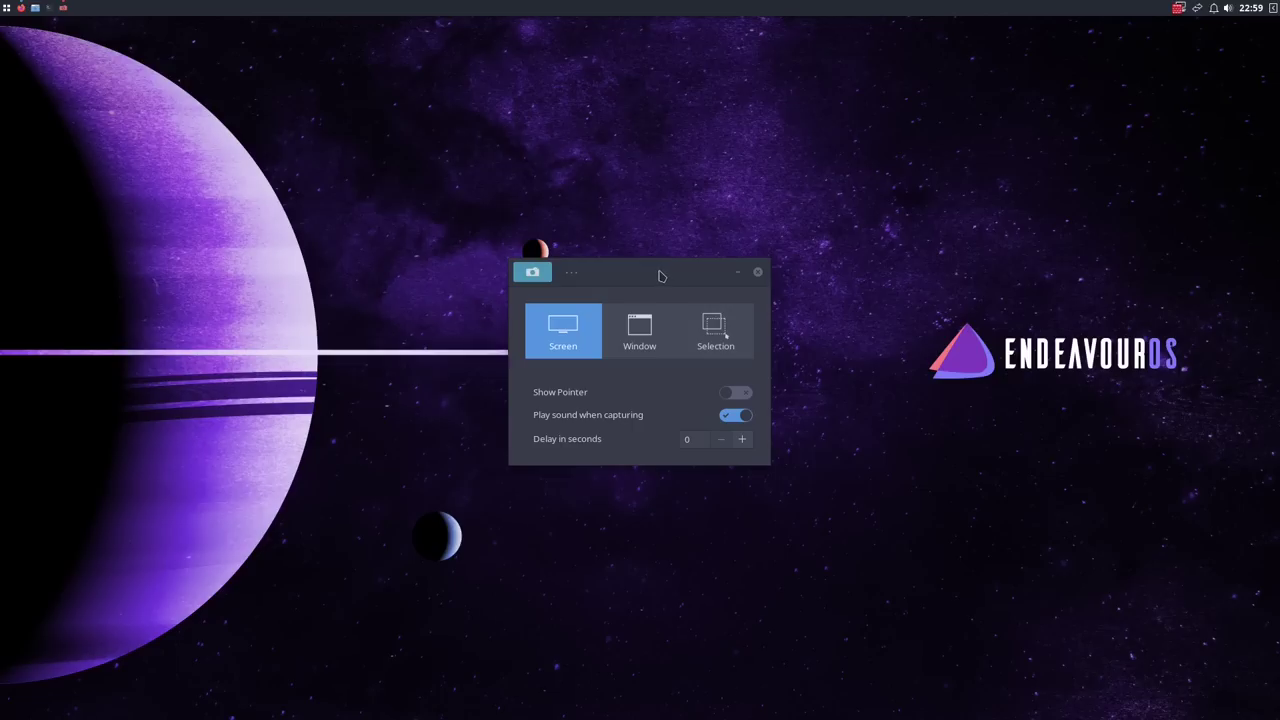
# Inspect the Screenshot window's Screen, Window and Selection options, close it, and reopen the menu
pyautogui.moveTo(663, 277); pyautogui.dragTo(591, 270)
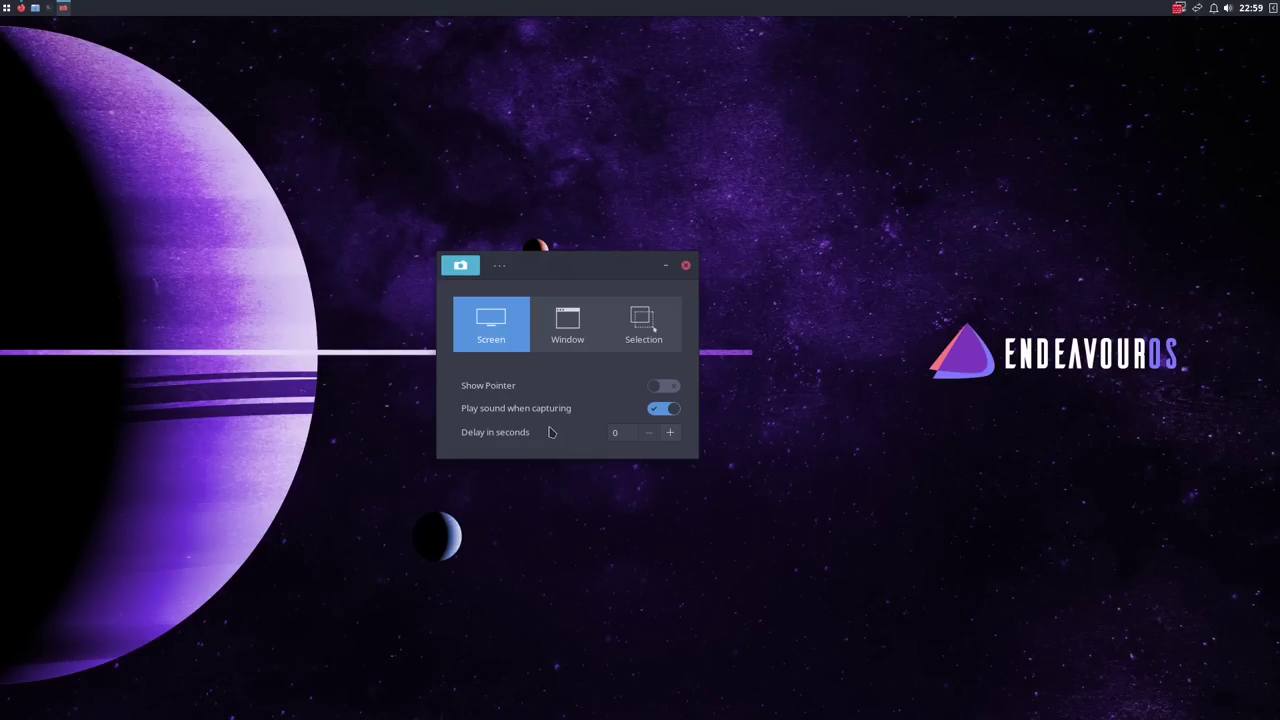
pyautogui.moveTo(651, 269); pyautogui.dragTo(737, 257)
pyautogui.click(772, 255)
pyautogui.click(6, 8)
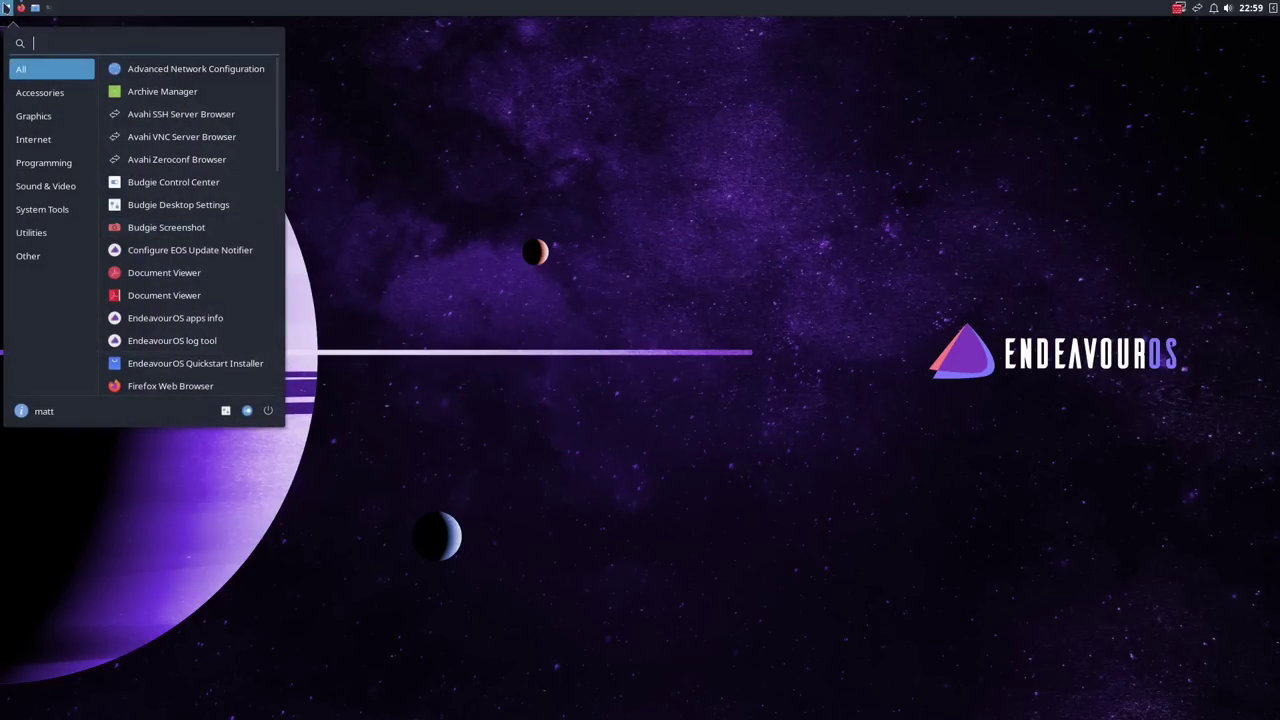
# Try the tray's notifications, calendar and usage, wired network and firewall panels in turn
pyautogui.click(170, 227)
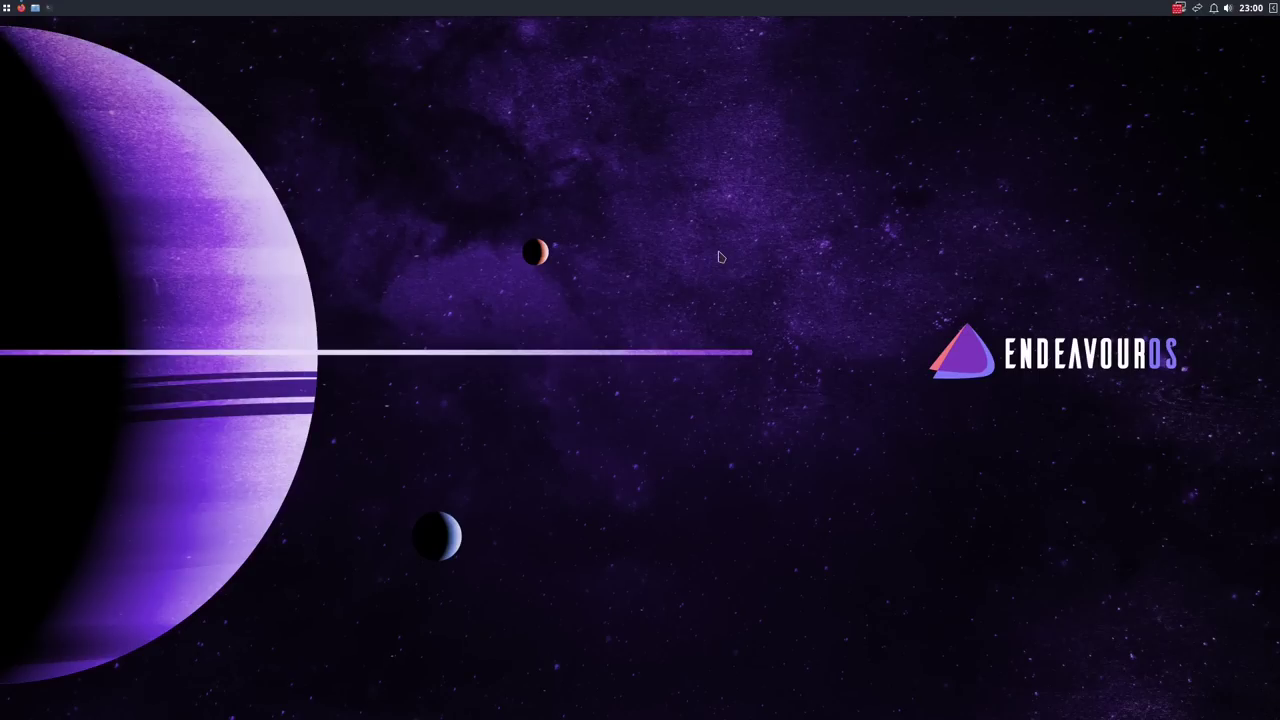
pyautogui.click(1213, 10)
pyautogui.click(1213, 10)
pyautogui.click(1213, 10)
pyautogui.click(1213, 10)
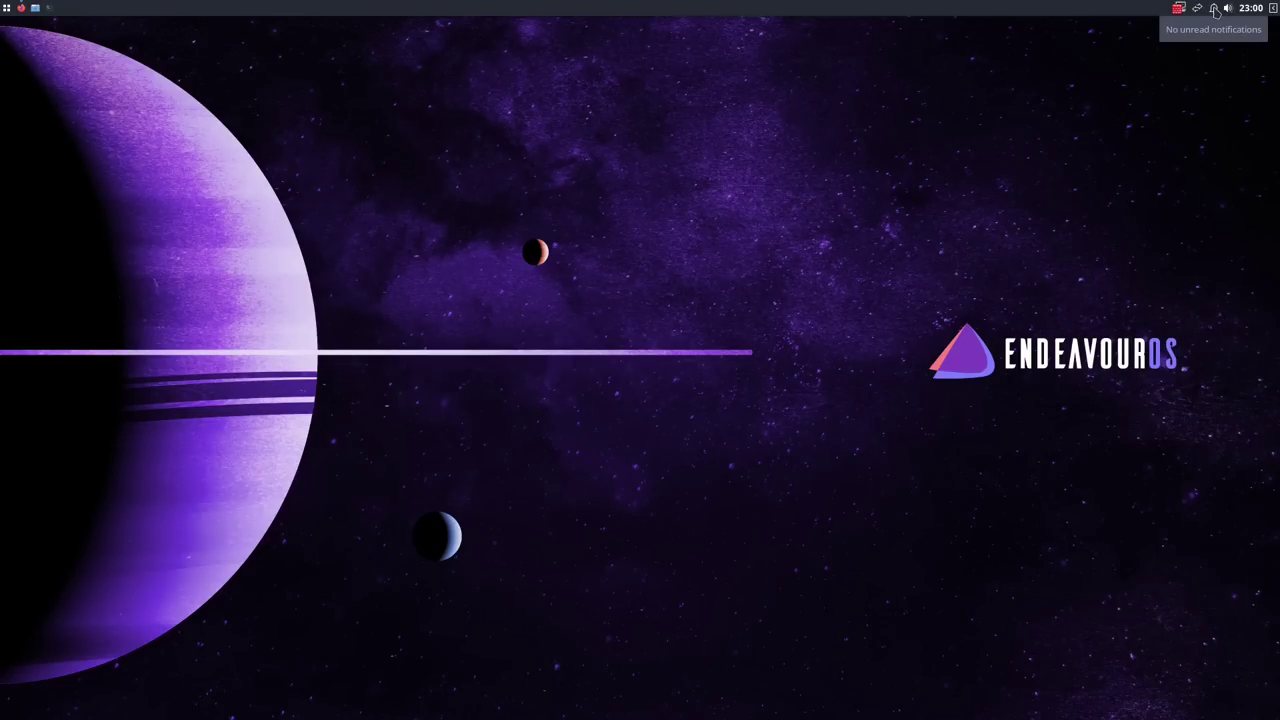
pyautogui.click(1272, 8)
pyautogui.click(1272, 8)
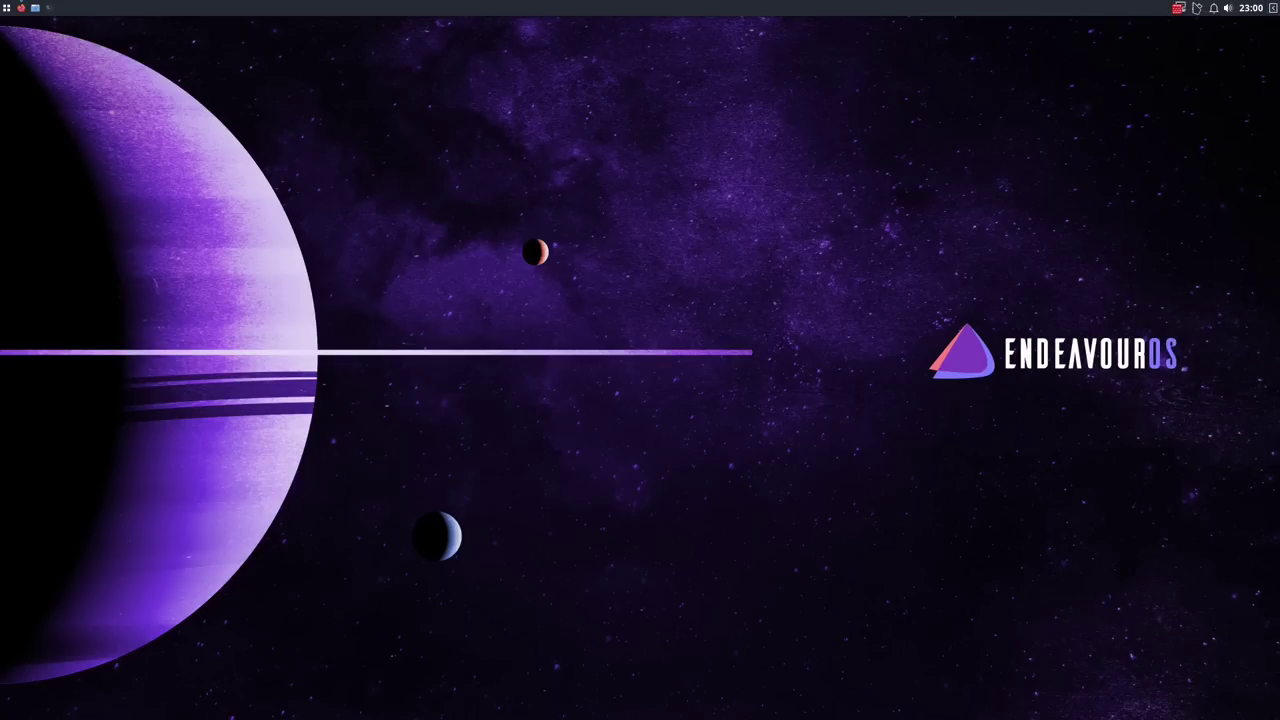
pyautogui.click(1198, 10)
pyautogui.click(1197, 10)
pyautogui.click(1181, 9)
pyautogui.click(1182, 9)
# Open settings from the desktop right-click menu, view the Background page, and close the window
pyautogui.rightClick(723, 165)
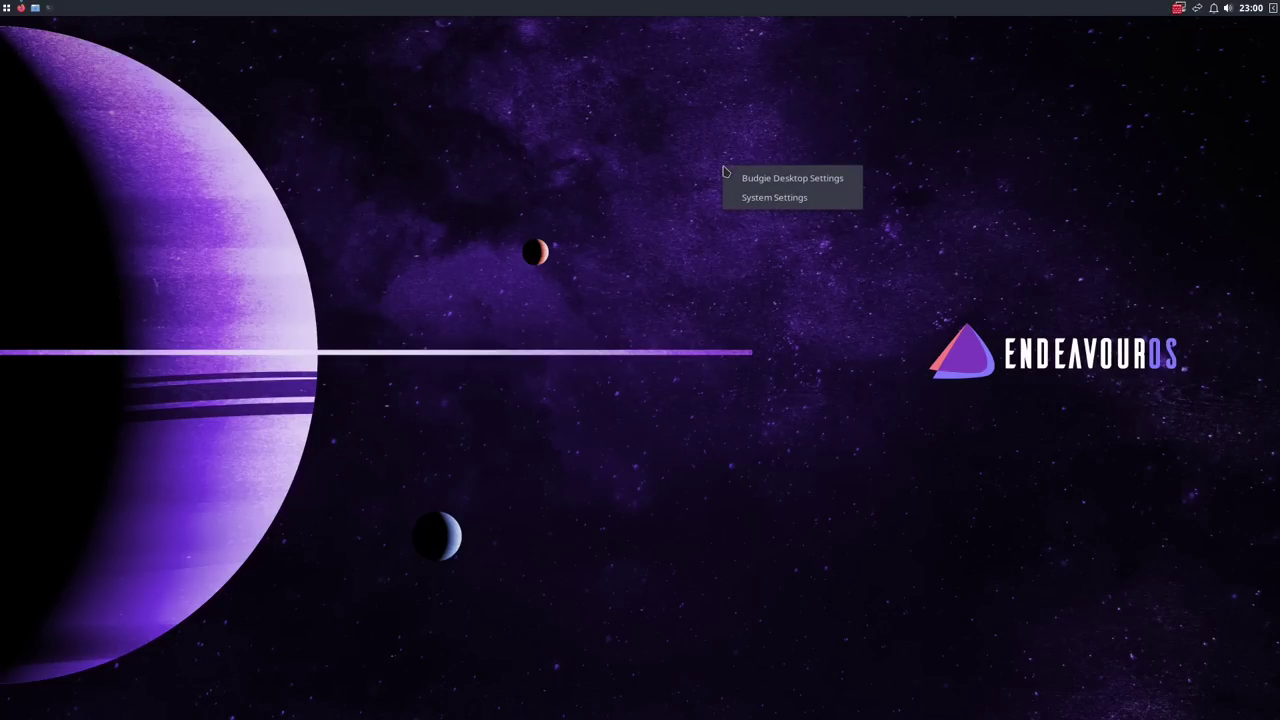
pyautogui.click(776, 187)
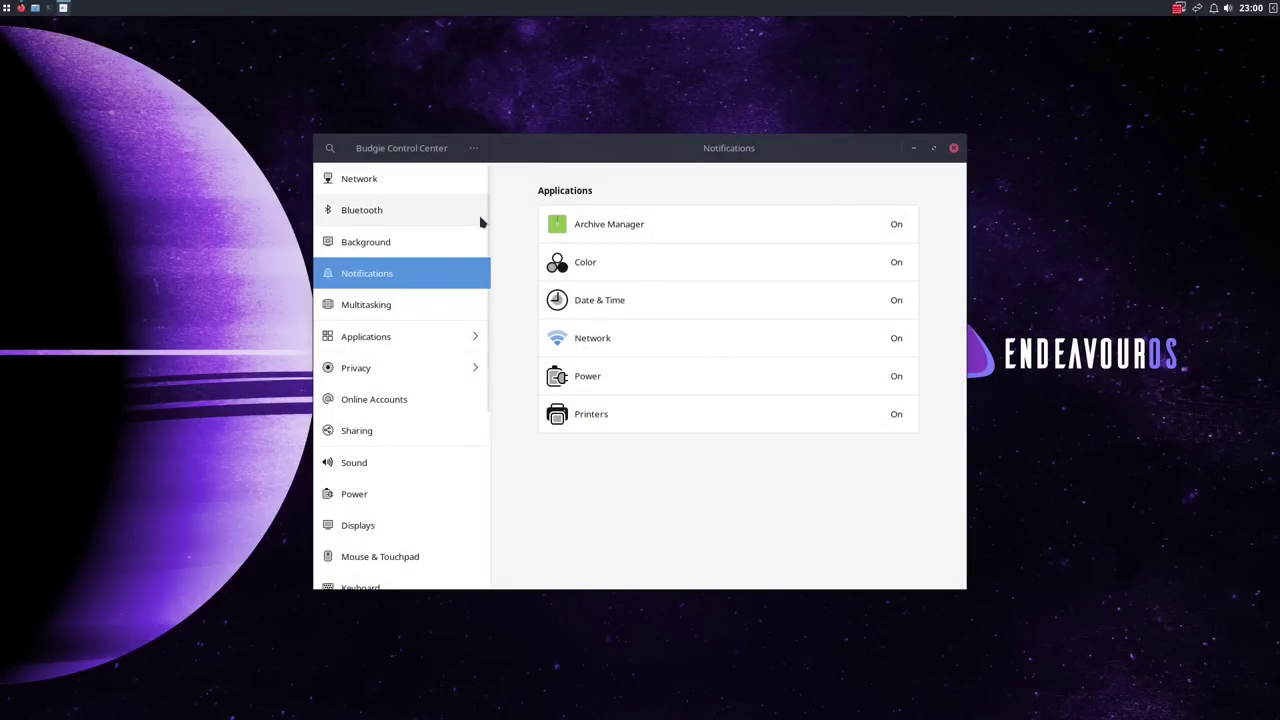
pyautogui.click(405, 245)
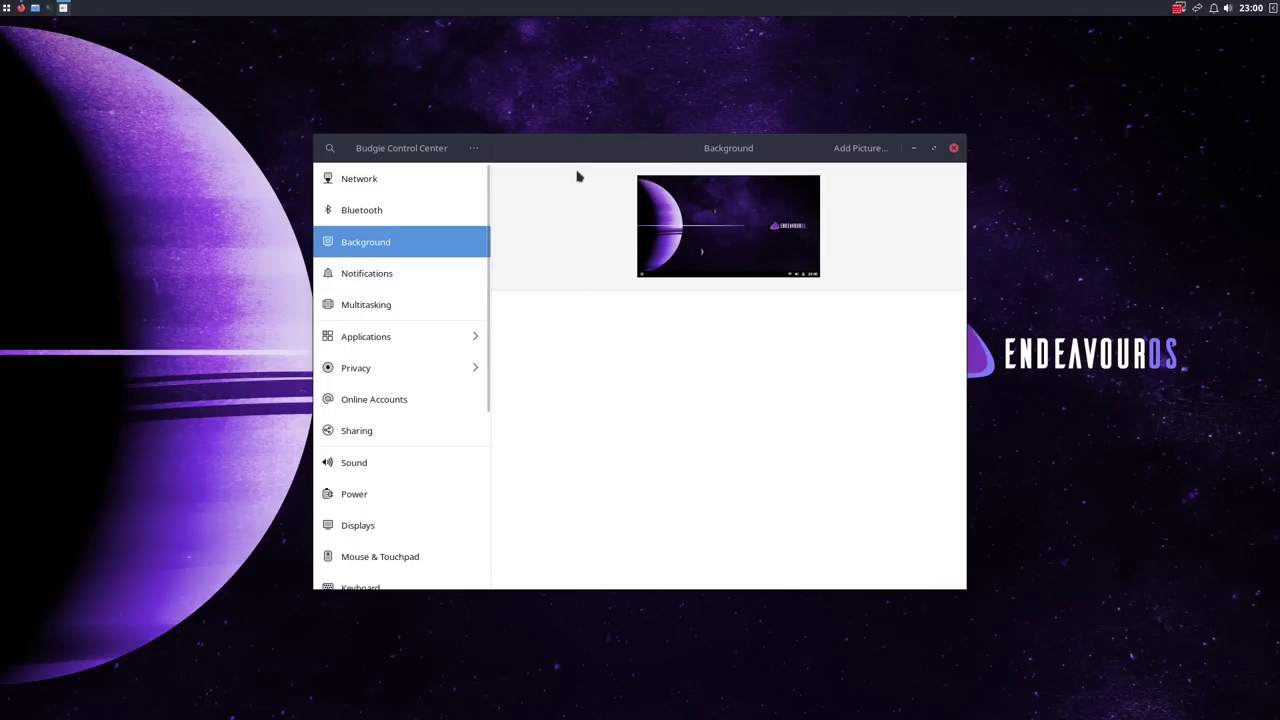
pyautogui.moveTo(602, 148); pyautogui.dragTo(546, 120)
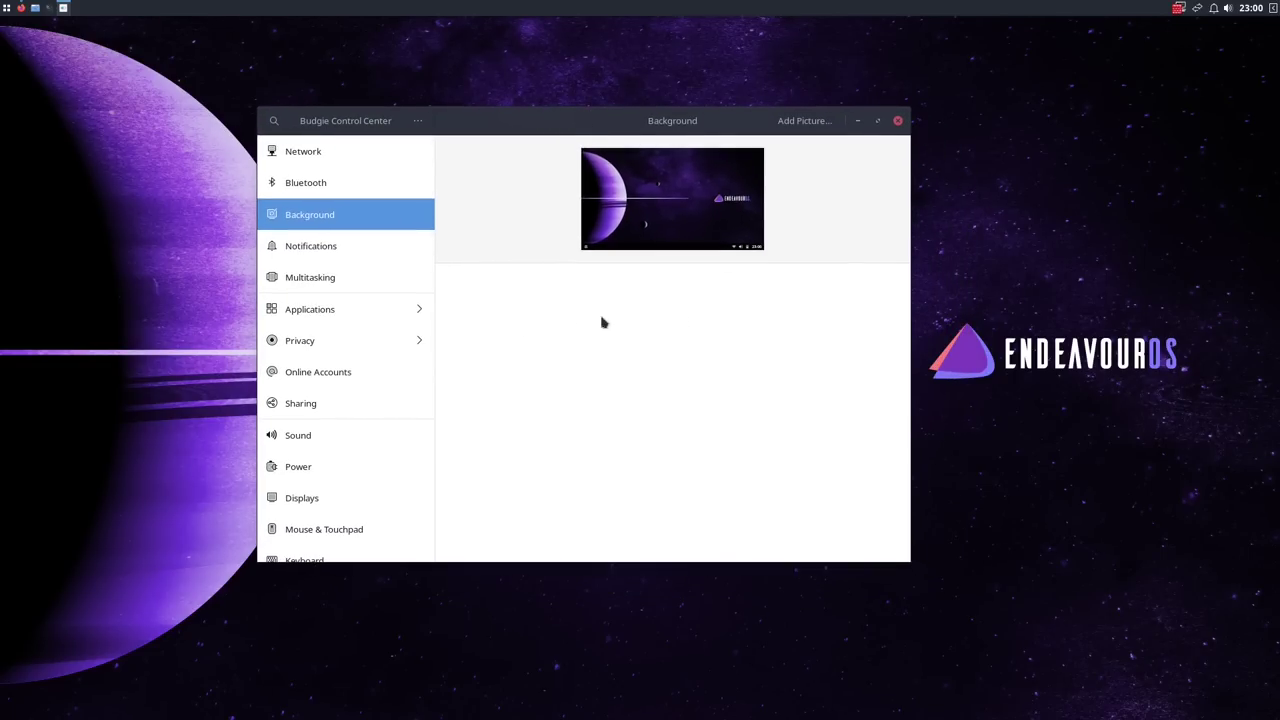
pyautogui.click(898, 121)
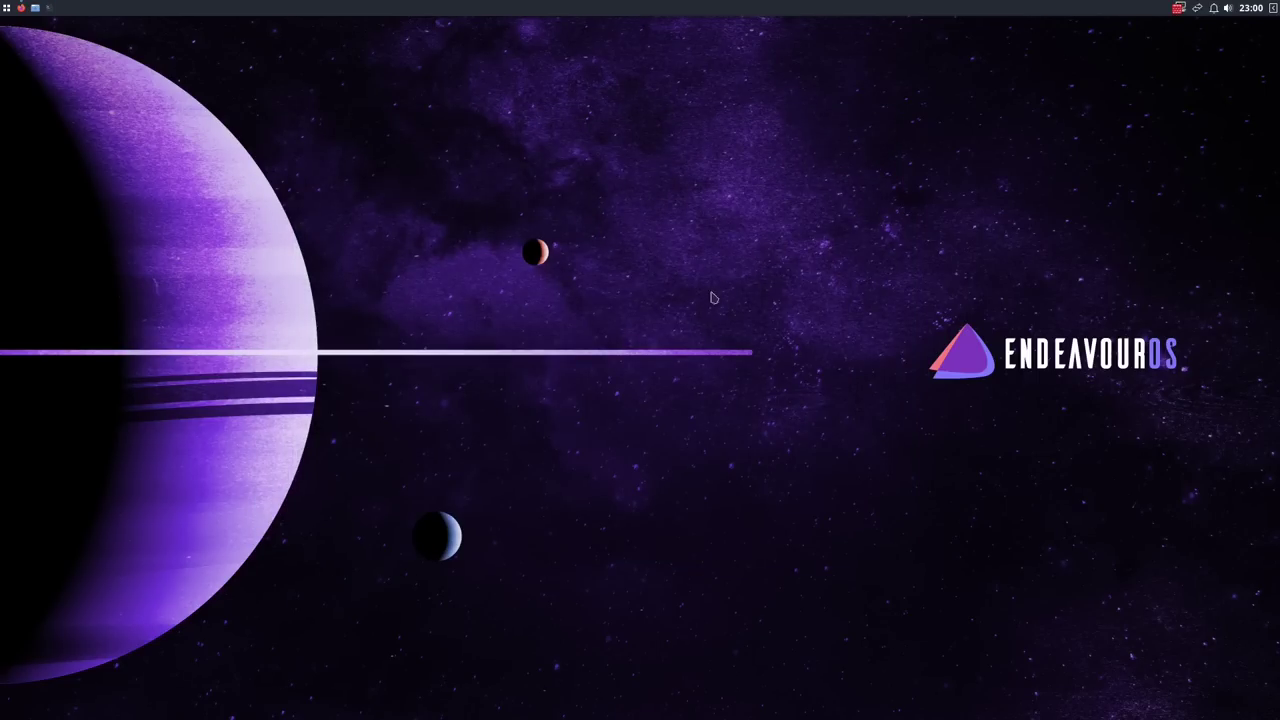